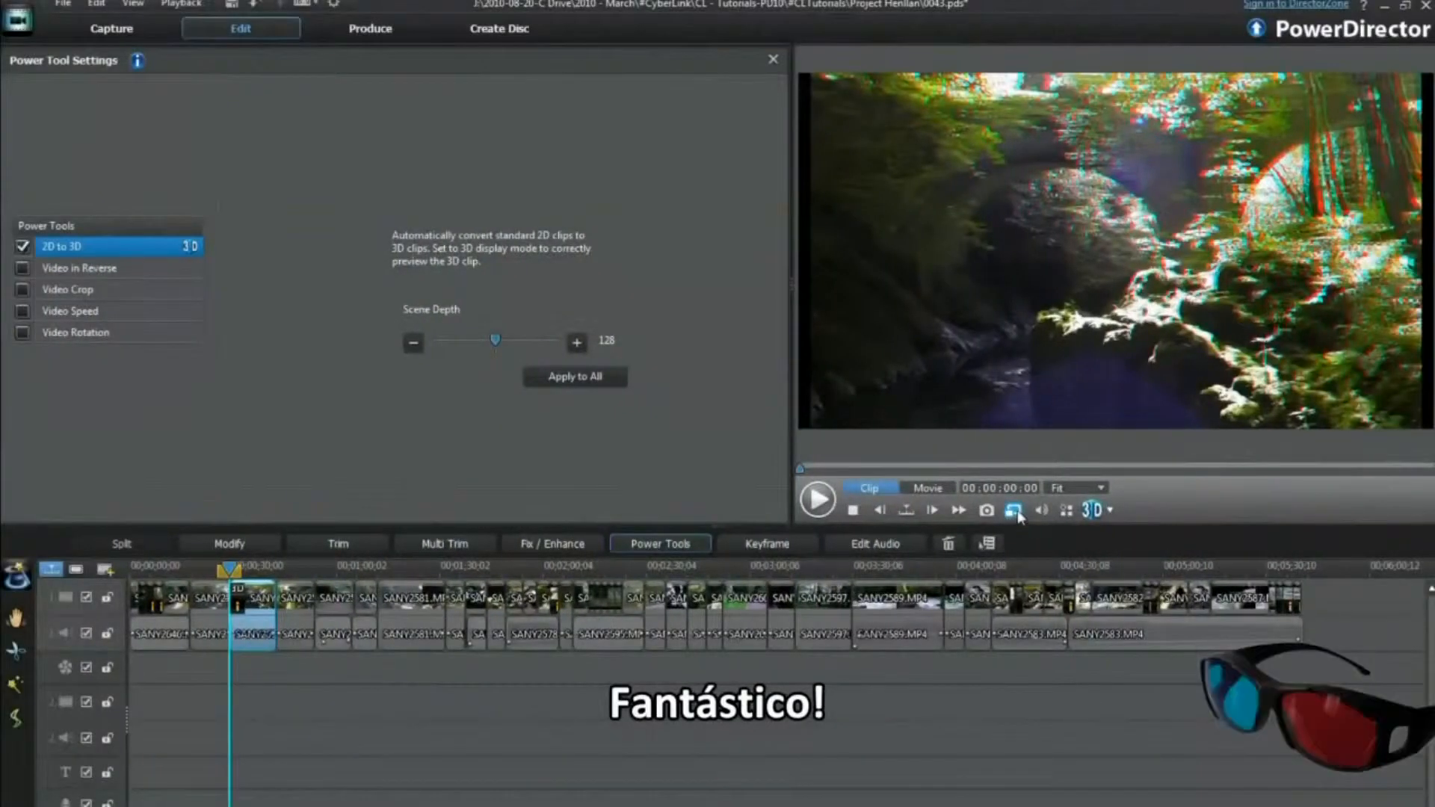
- Switch the video clip's preview to Standard 2D Preview and reopen the 3D display mode options
{"action": "left_click", "coordinate": [1013, 509]}
{"action": "left_click", "coordinate": [1046, 523]}
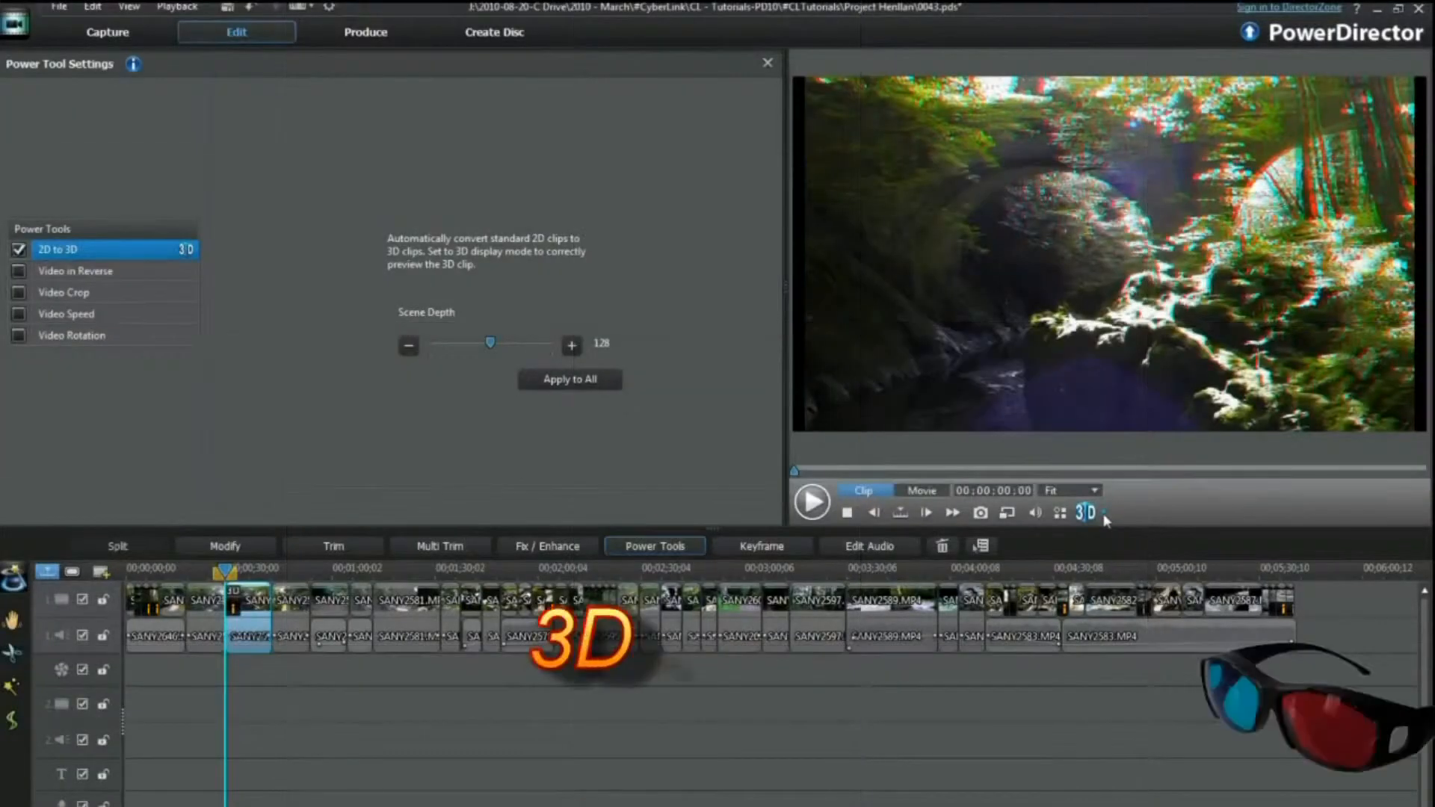
{"action": "left_click", "coordinate": [1110, 514]}
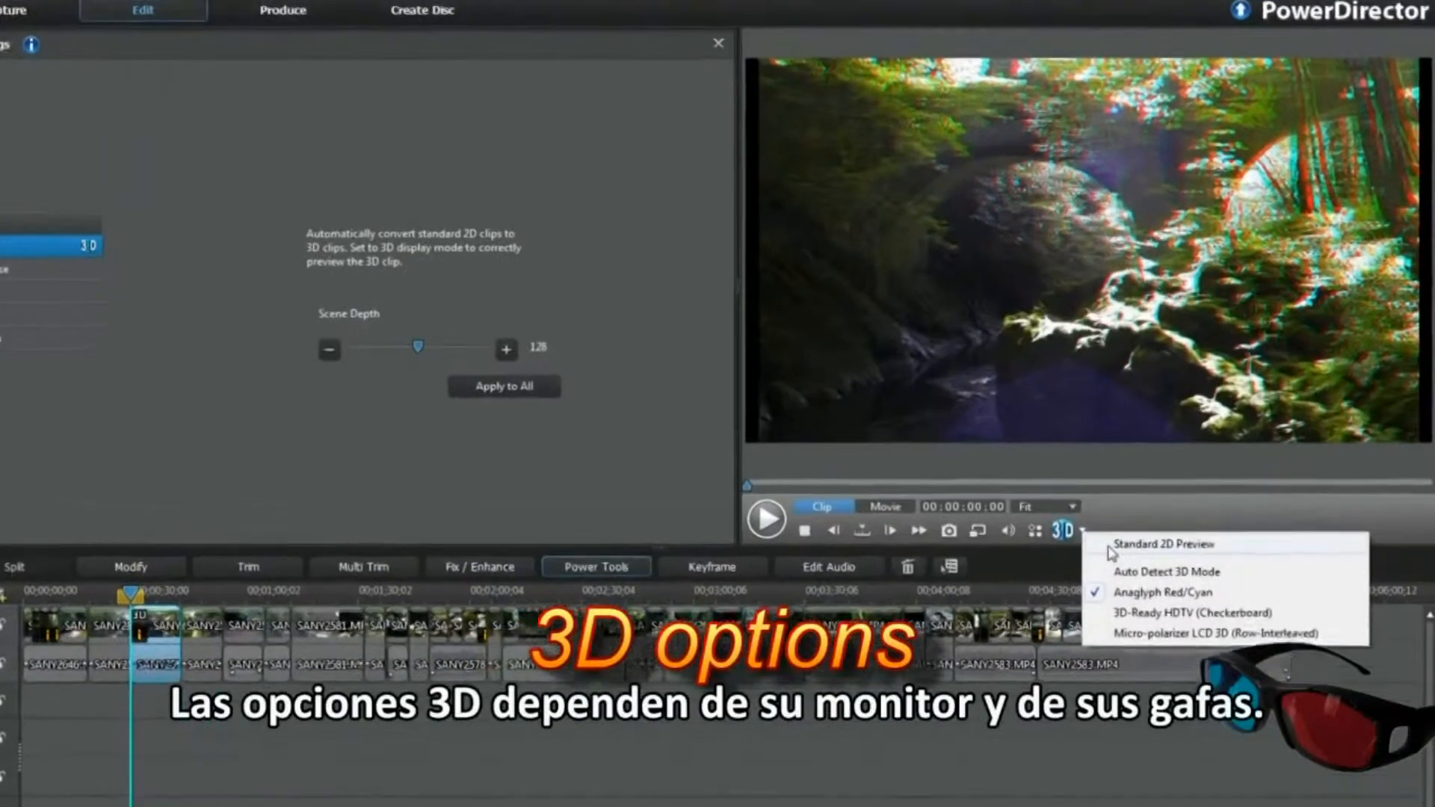
{"action": "left_click", "coordinate": [1105, 516]}
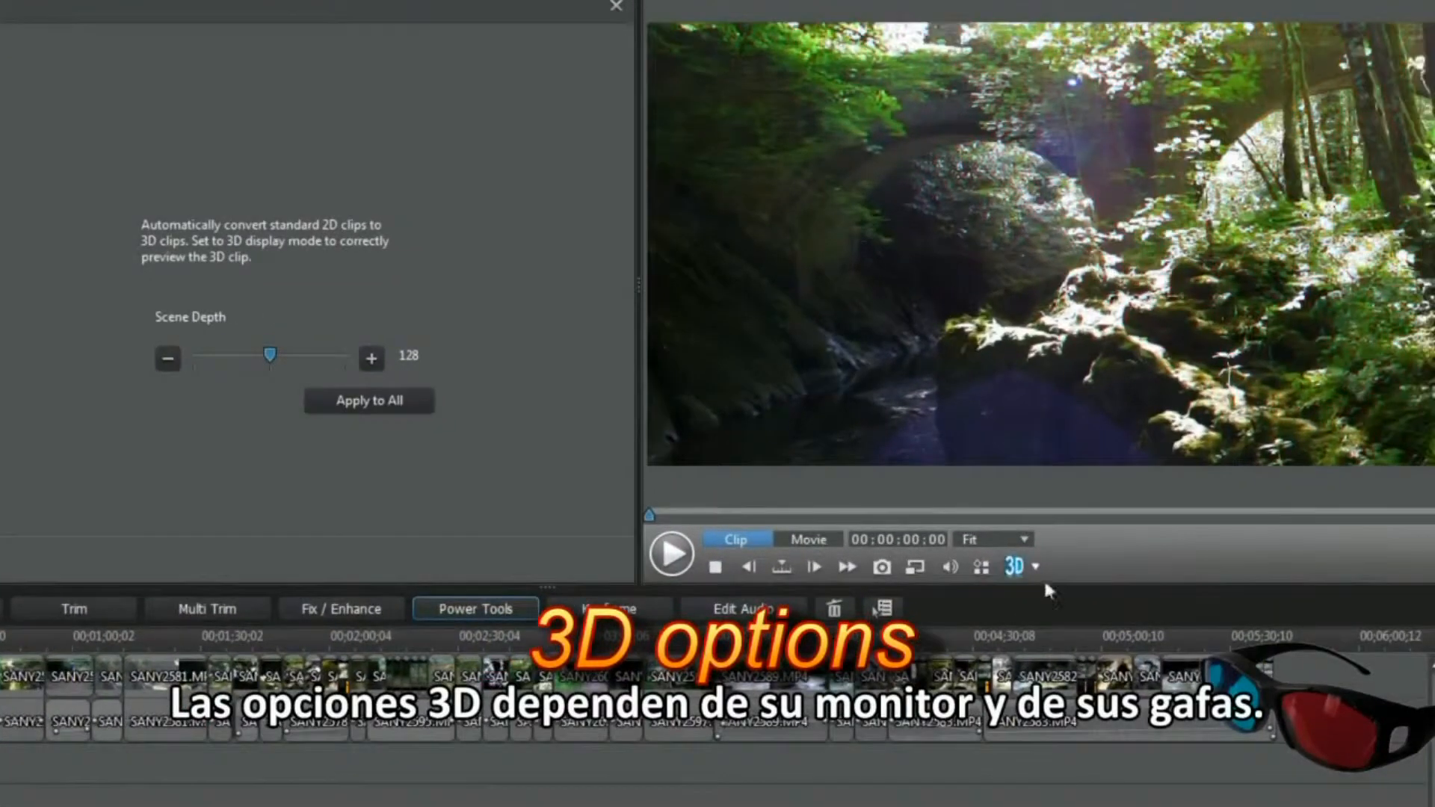
{"action": "left_click", "coordinate": [1035, 565]}
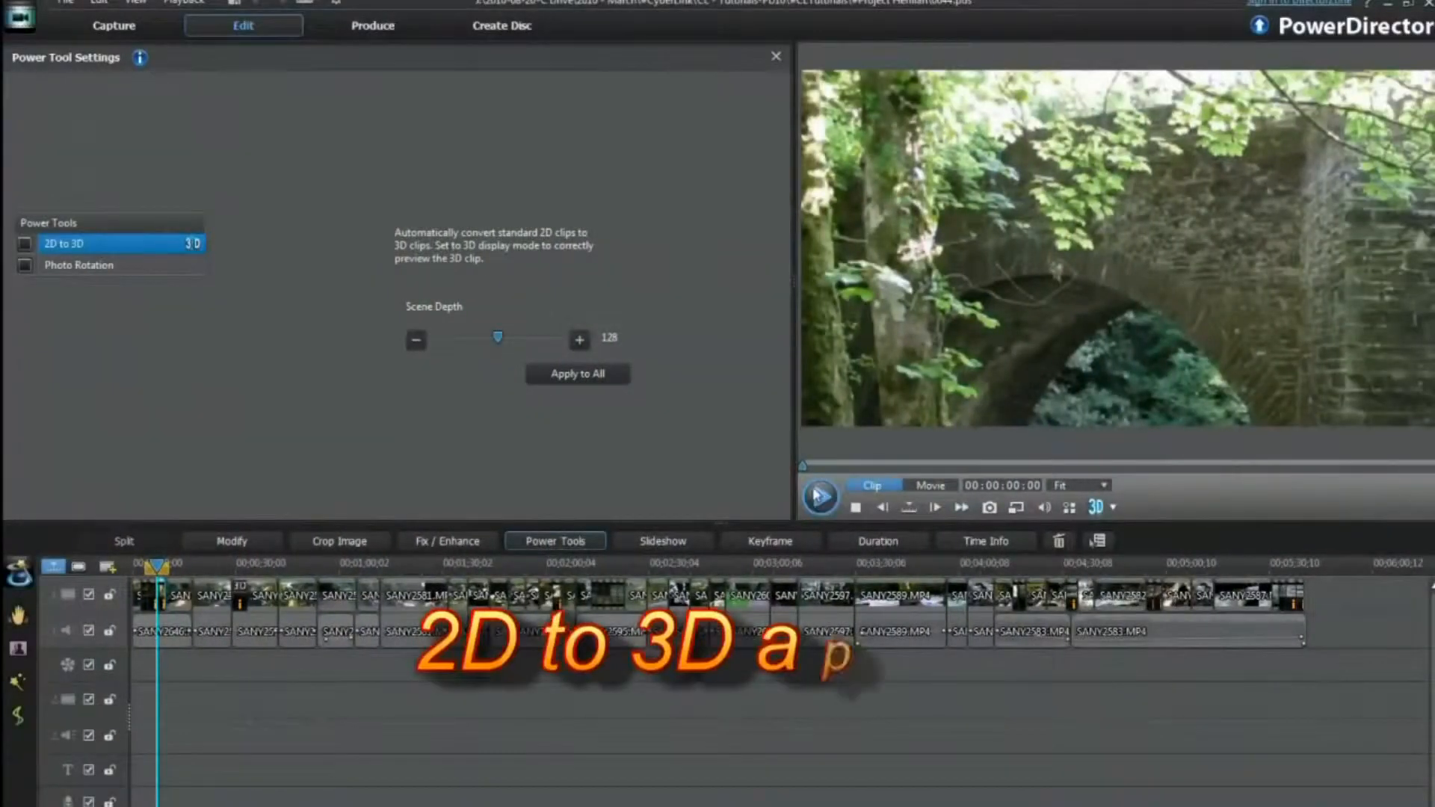
- Convert the stone bridge photo from 2D to 3D and play it in an Anaglyph Red/Cyan preview
{"action": "left_click", "coordinate": [820, 499]}
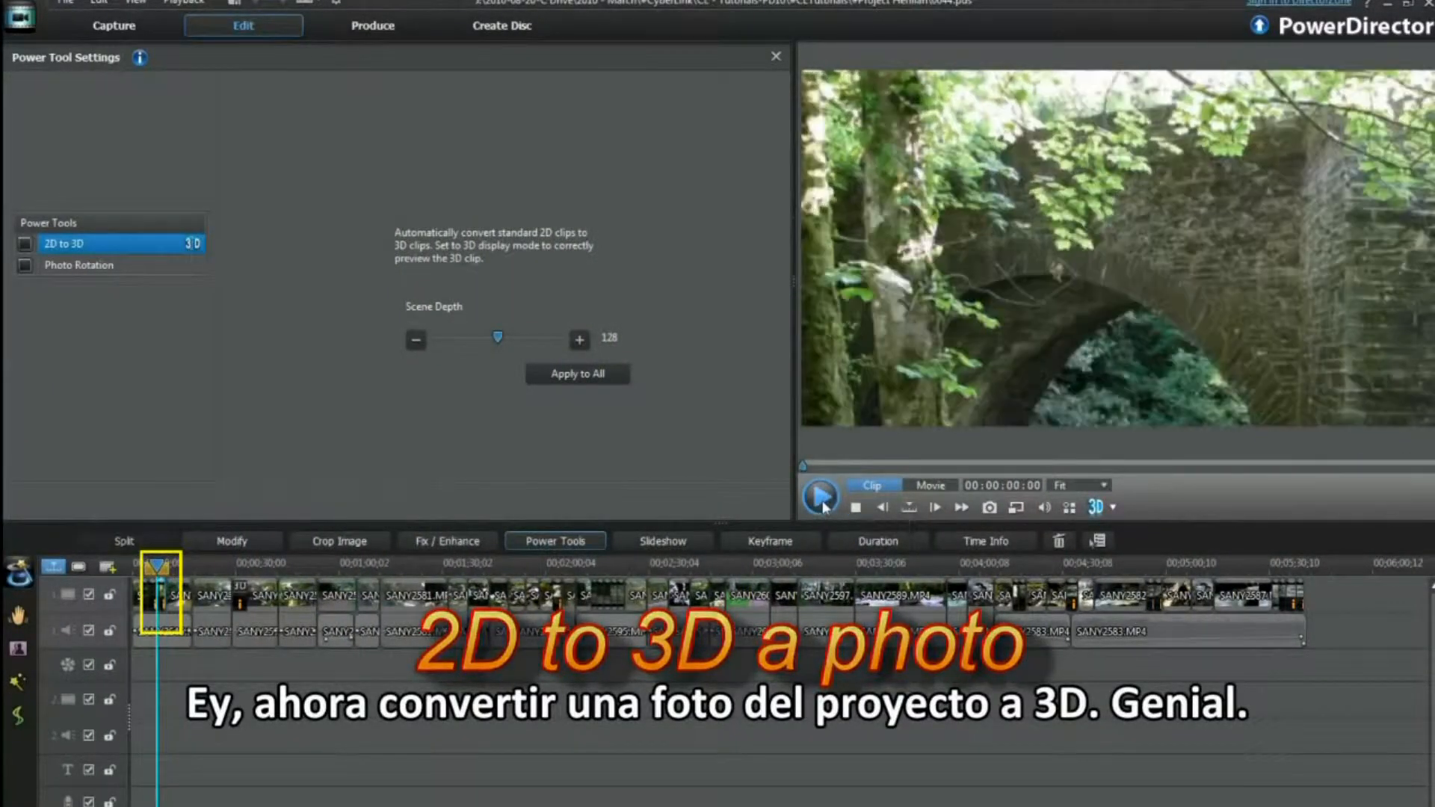
{"action": "left_click", "coordinate": [856, 507]}
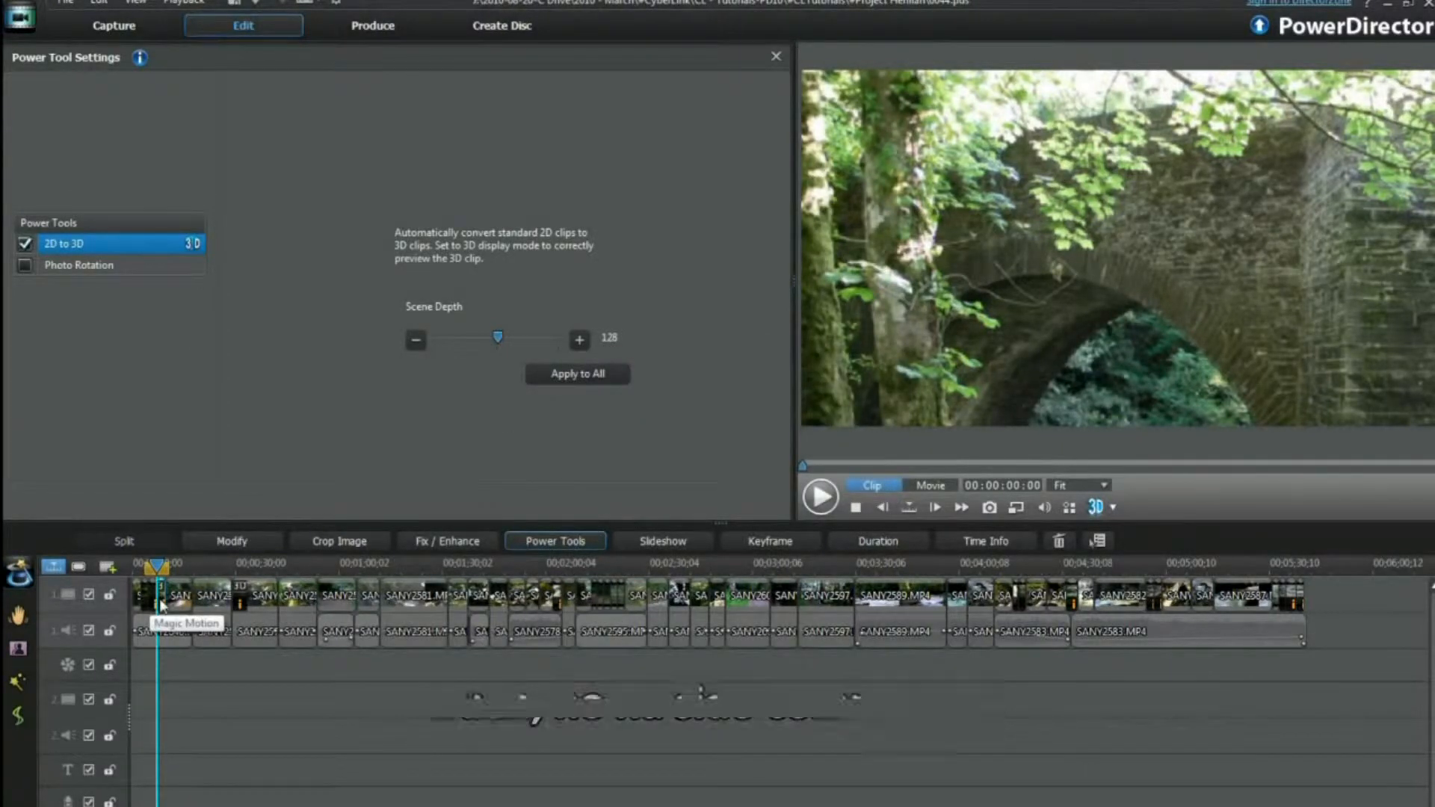
{"action": "left_click", "coordinate": [1112, 511]}
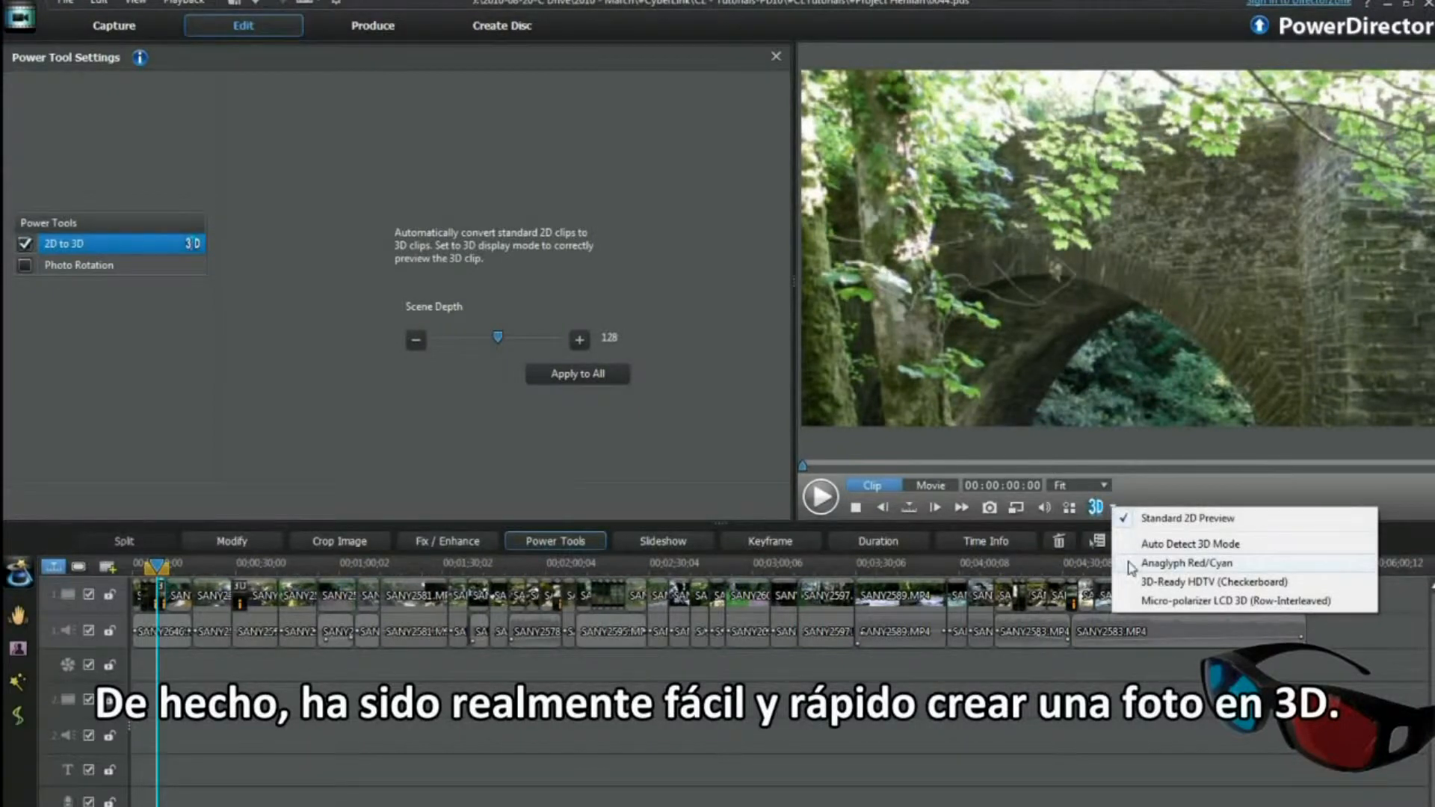
{"action": "left_click", "coordinate": [1131, 568]}
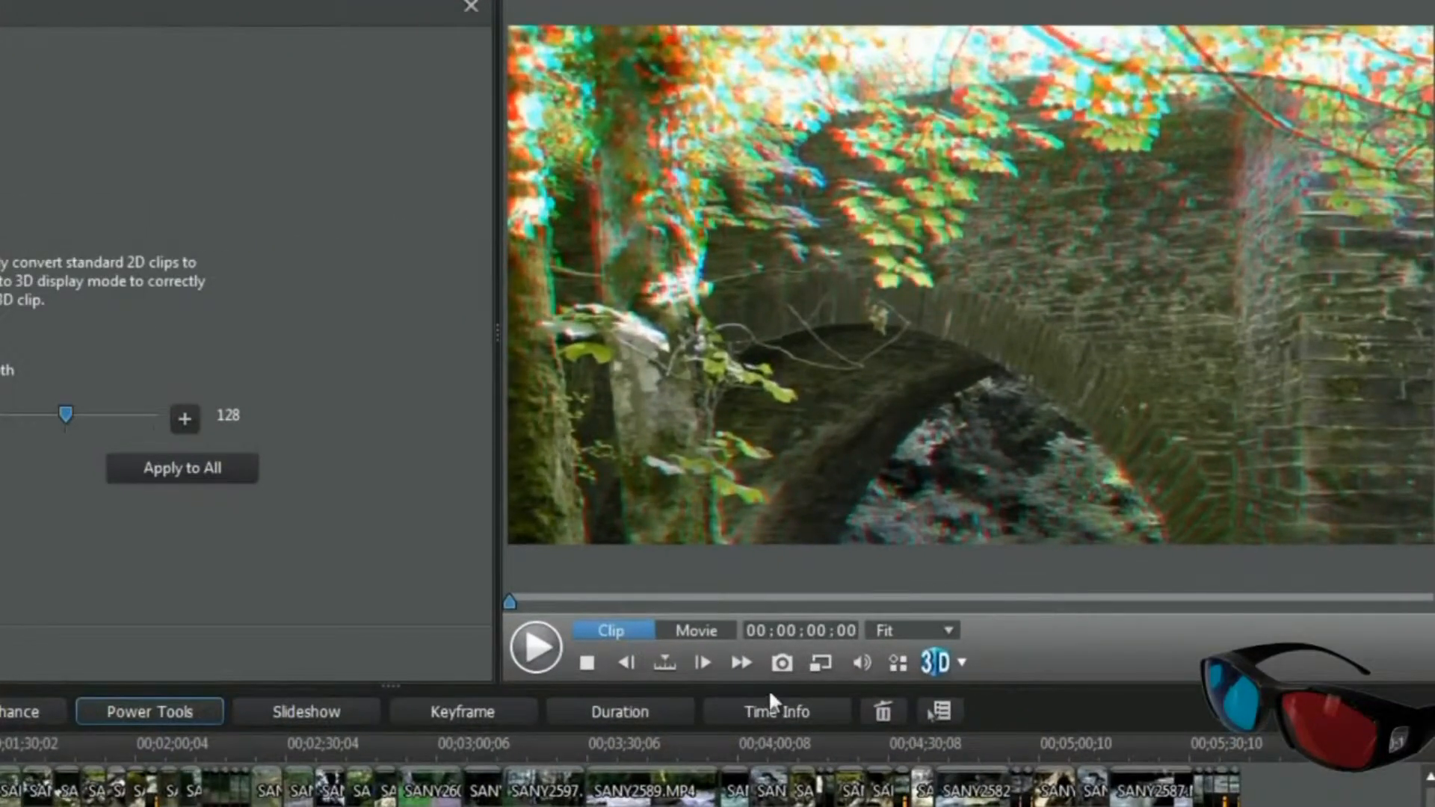
{"action": "left_click", "coordinate": [535, 650]}
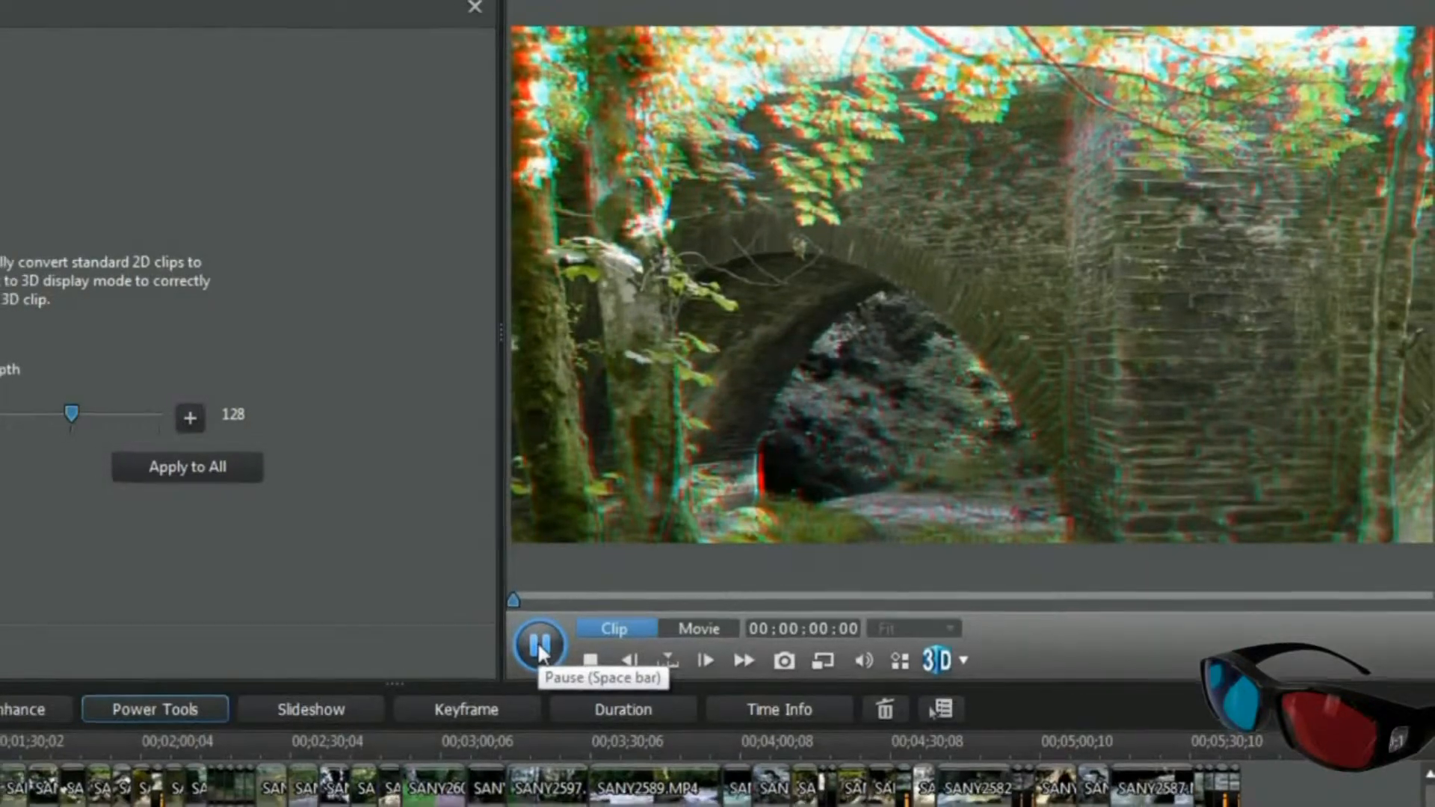
{"action": "left_click", "coordinate": [535, 650]}
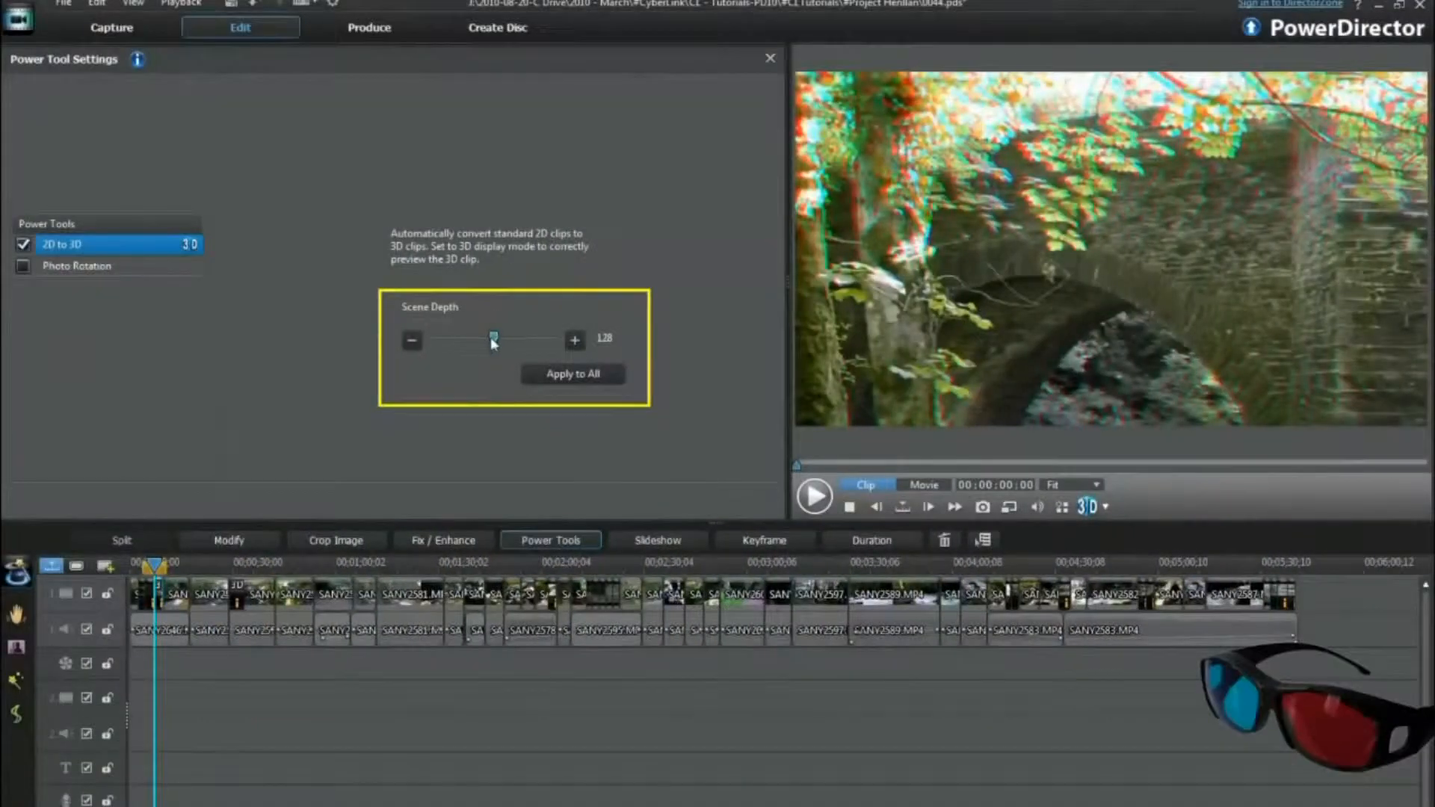
- Compare depths on the bridge photo by setting Scene Depth to 0, then 128, then raising it toward the maximum
{"action": "left_click_drag", "start_coordinate": [493, 340], "coordinate": [420, 340]}
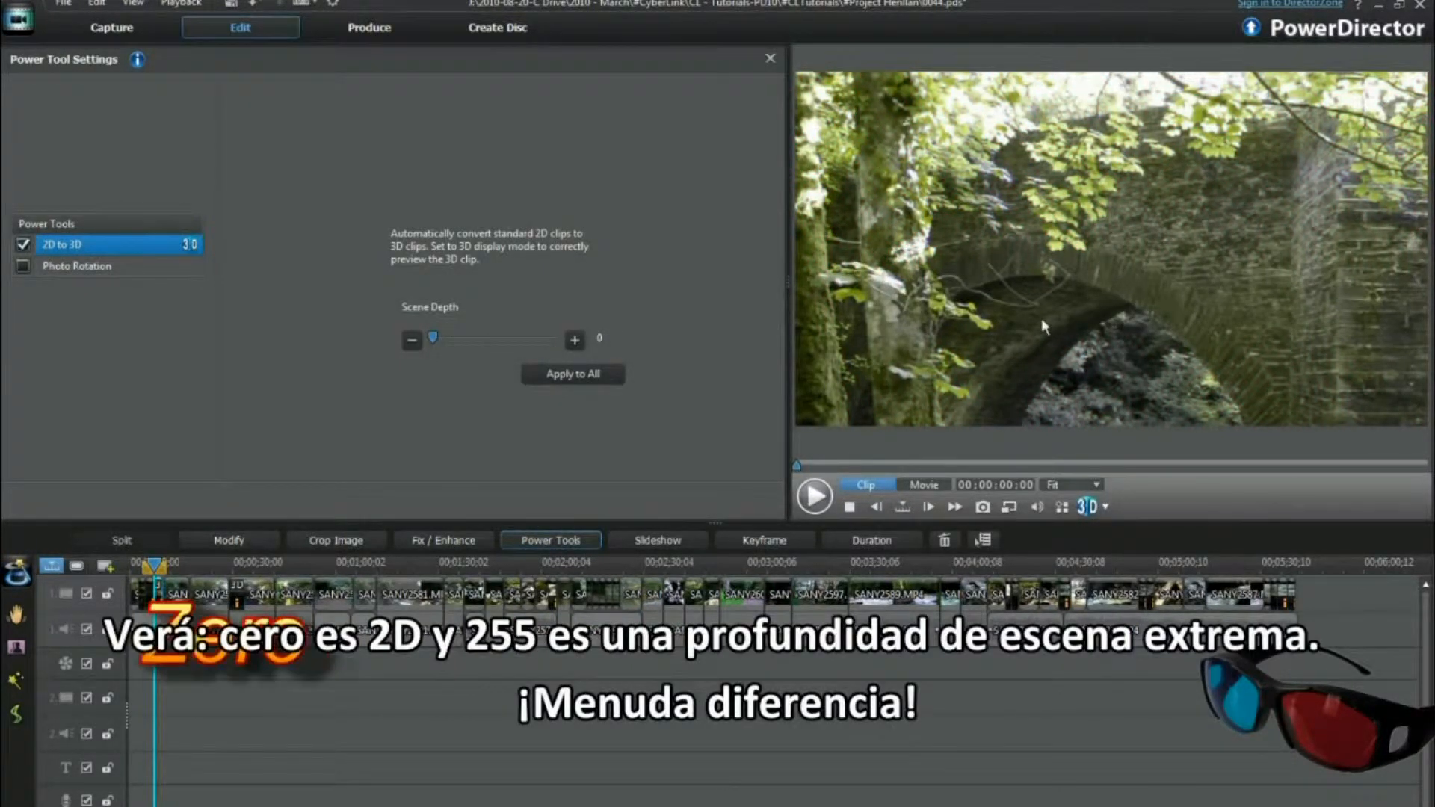
{"action": "left_click", "coordinate": [1107, 510]}
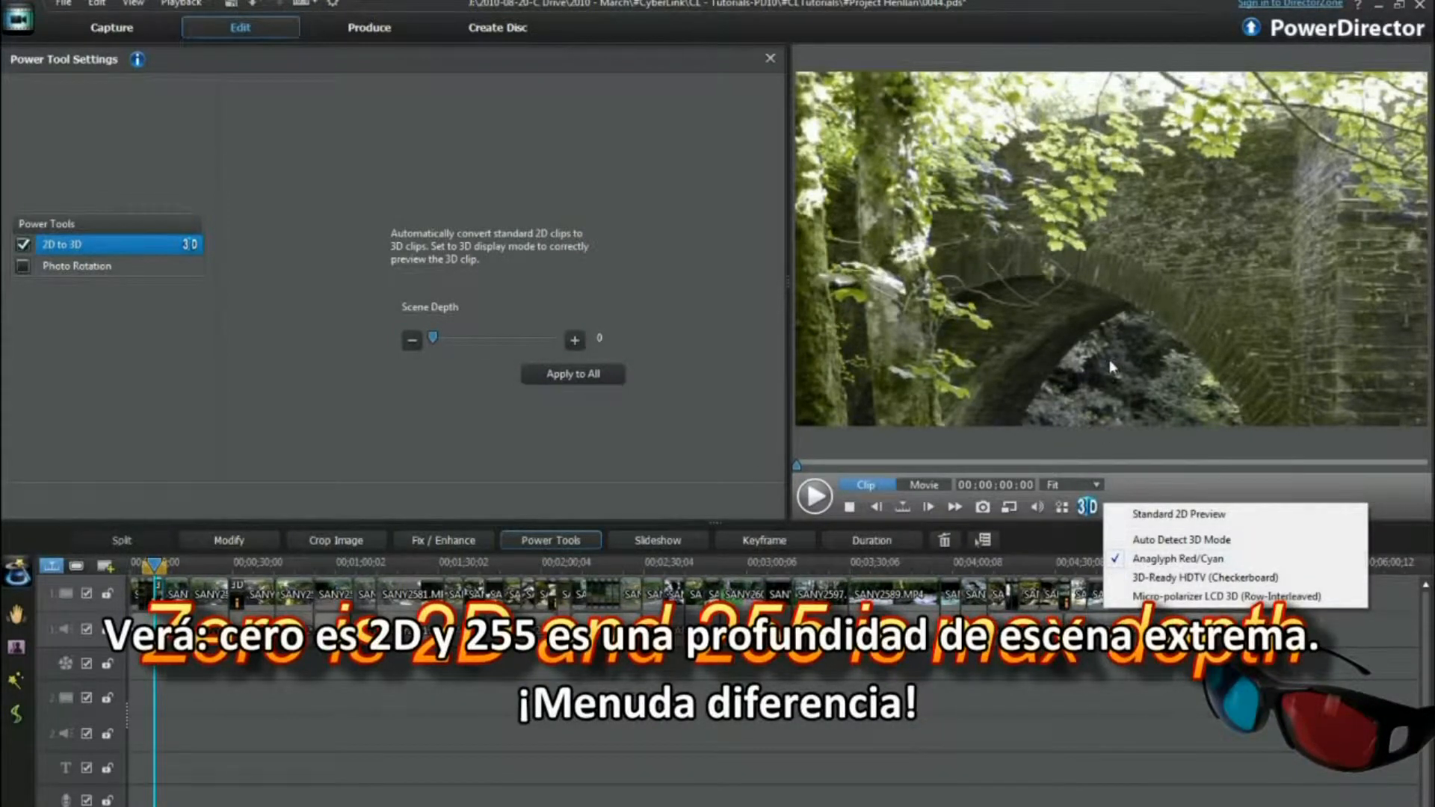
{"action": "left_click", "coordinate": [555, 489]}
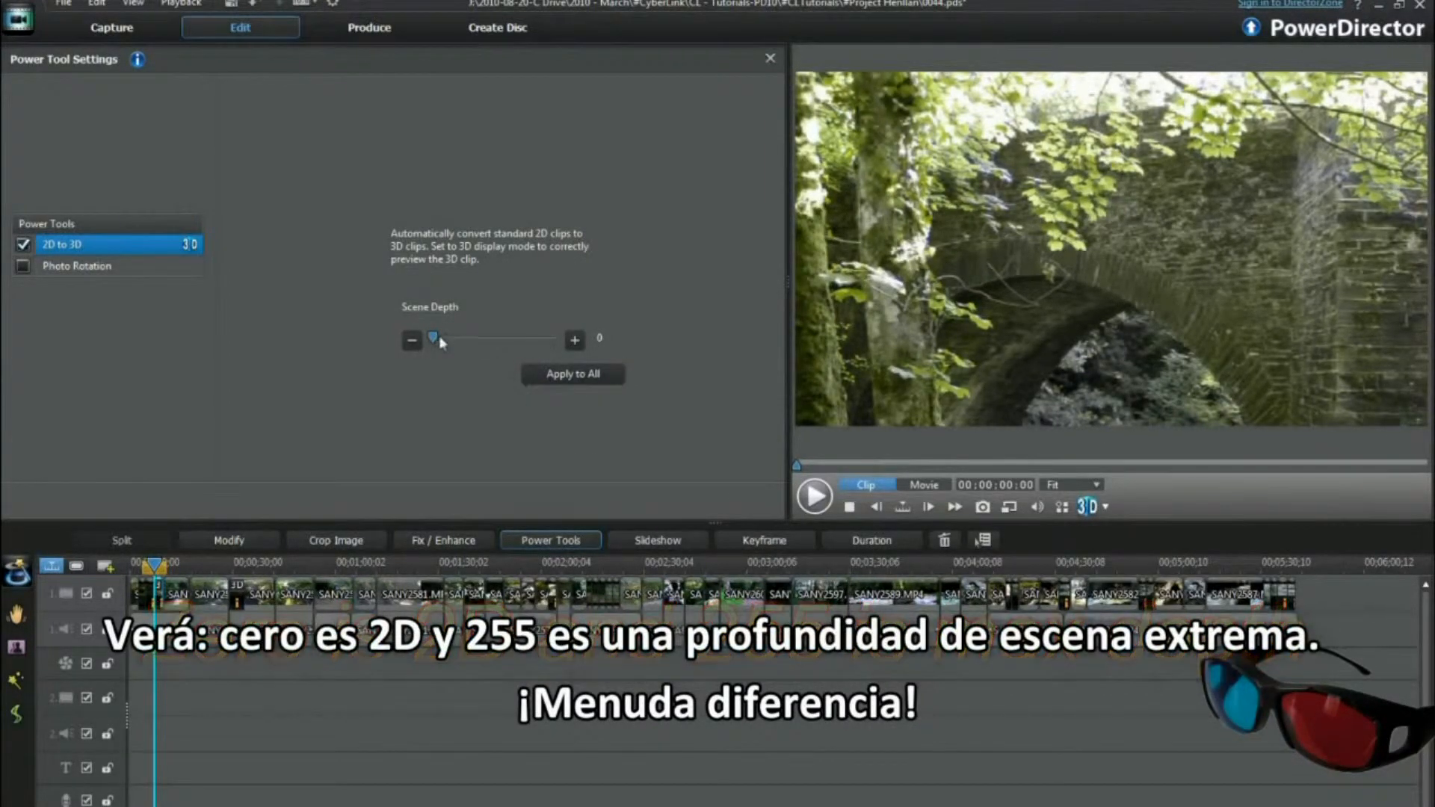
{"action": "left_click_drag", "start_coordinate": [436, 342], "coordinate": [496, 342]}
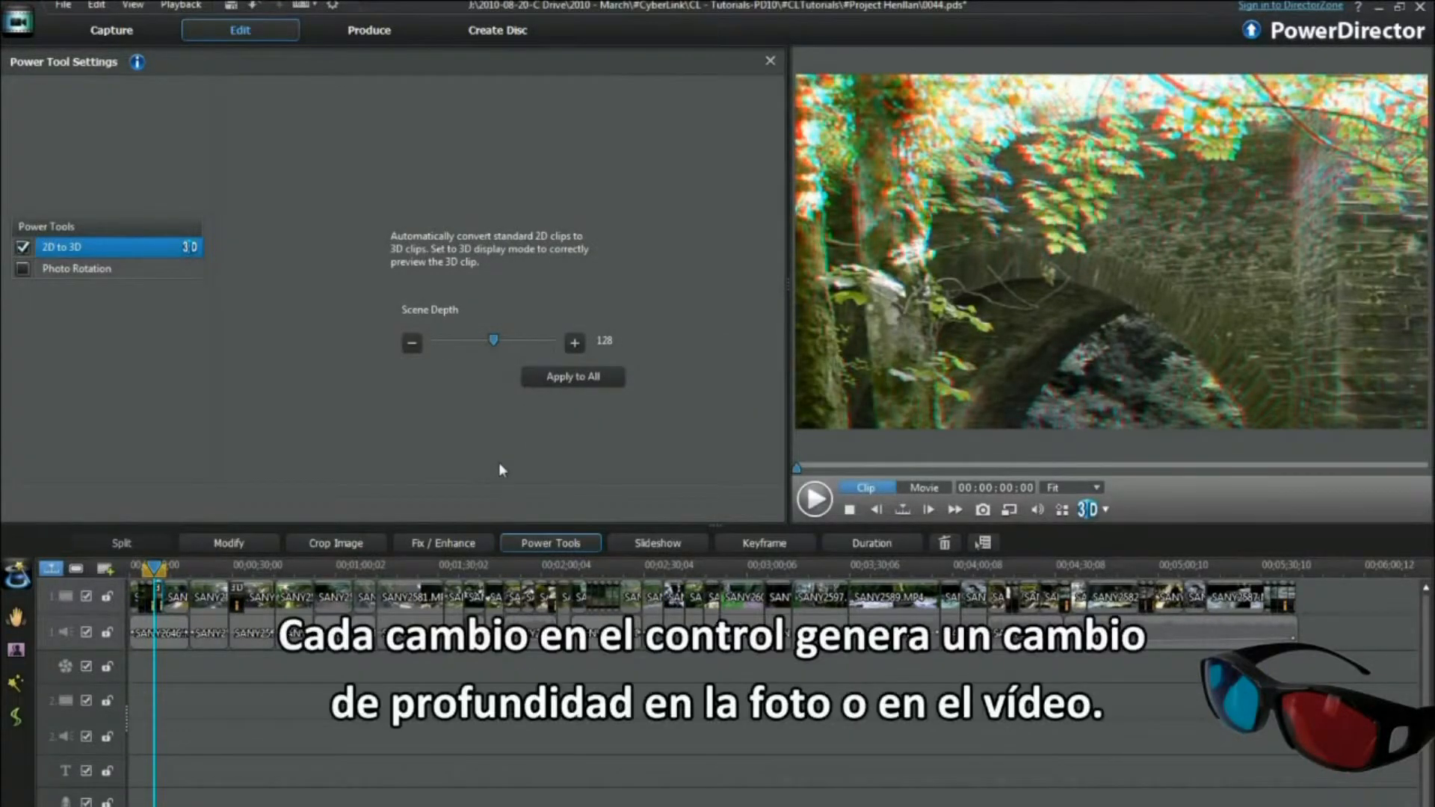
{"action": "left_click_drag", "start_coordinate": [492, 342], "coordinate": [552, 342]}
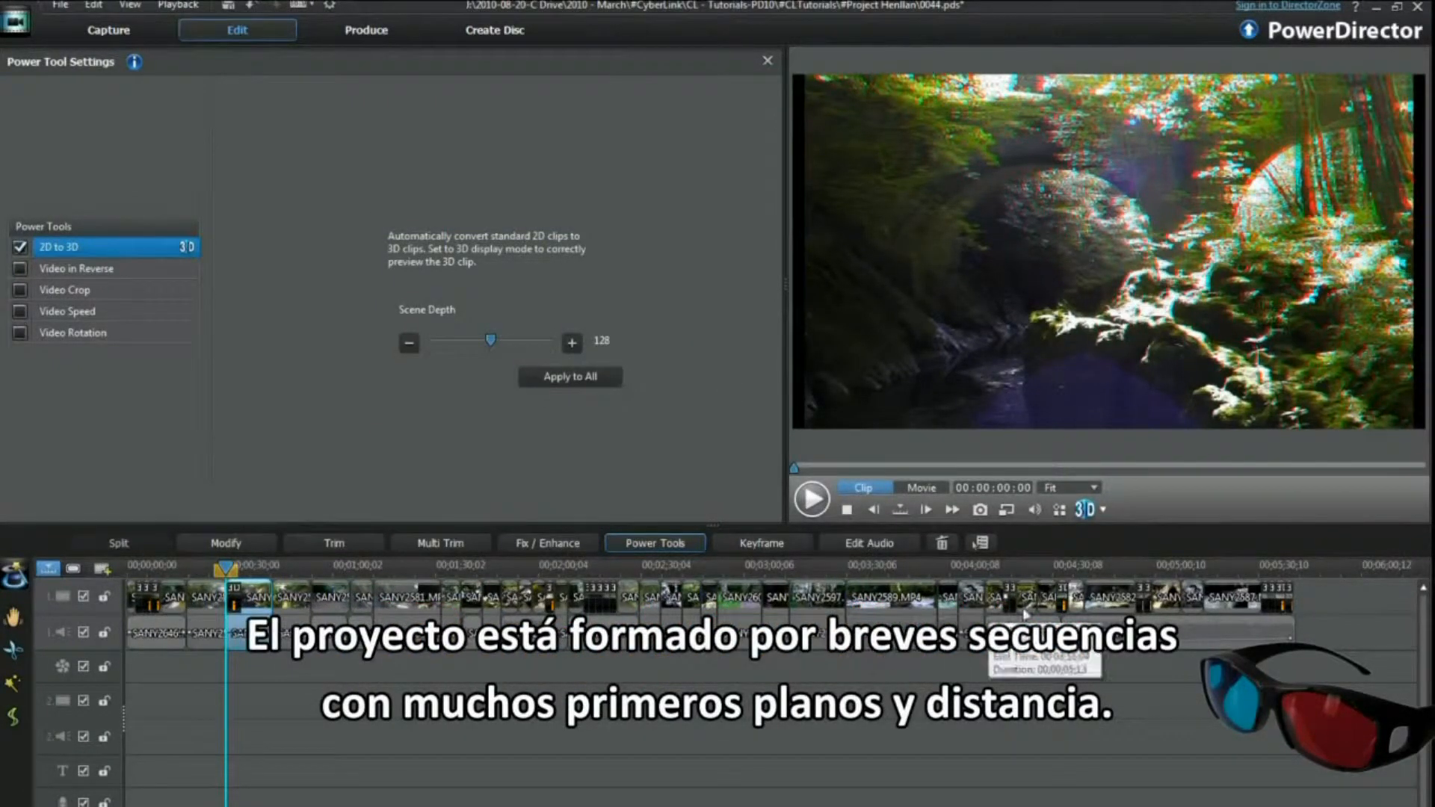
- Apply the 2D to 3D conversion with Scene Depth 128 to all clips and switch the preview to the whole movie
{"action": "left_click", "coordinate": [571, 379]}
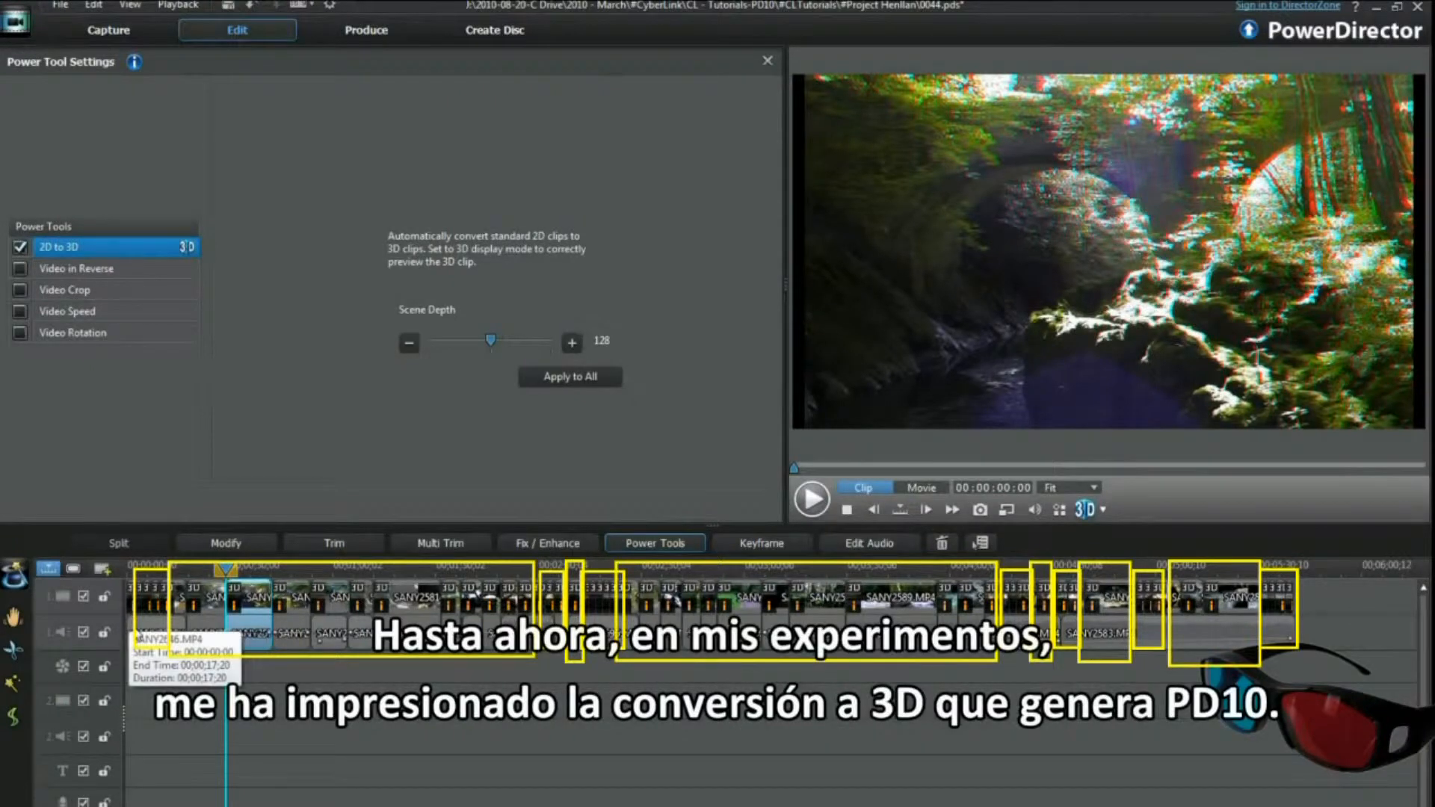
{"action": "left_click", "coordinate": [149, 633]}
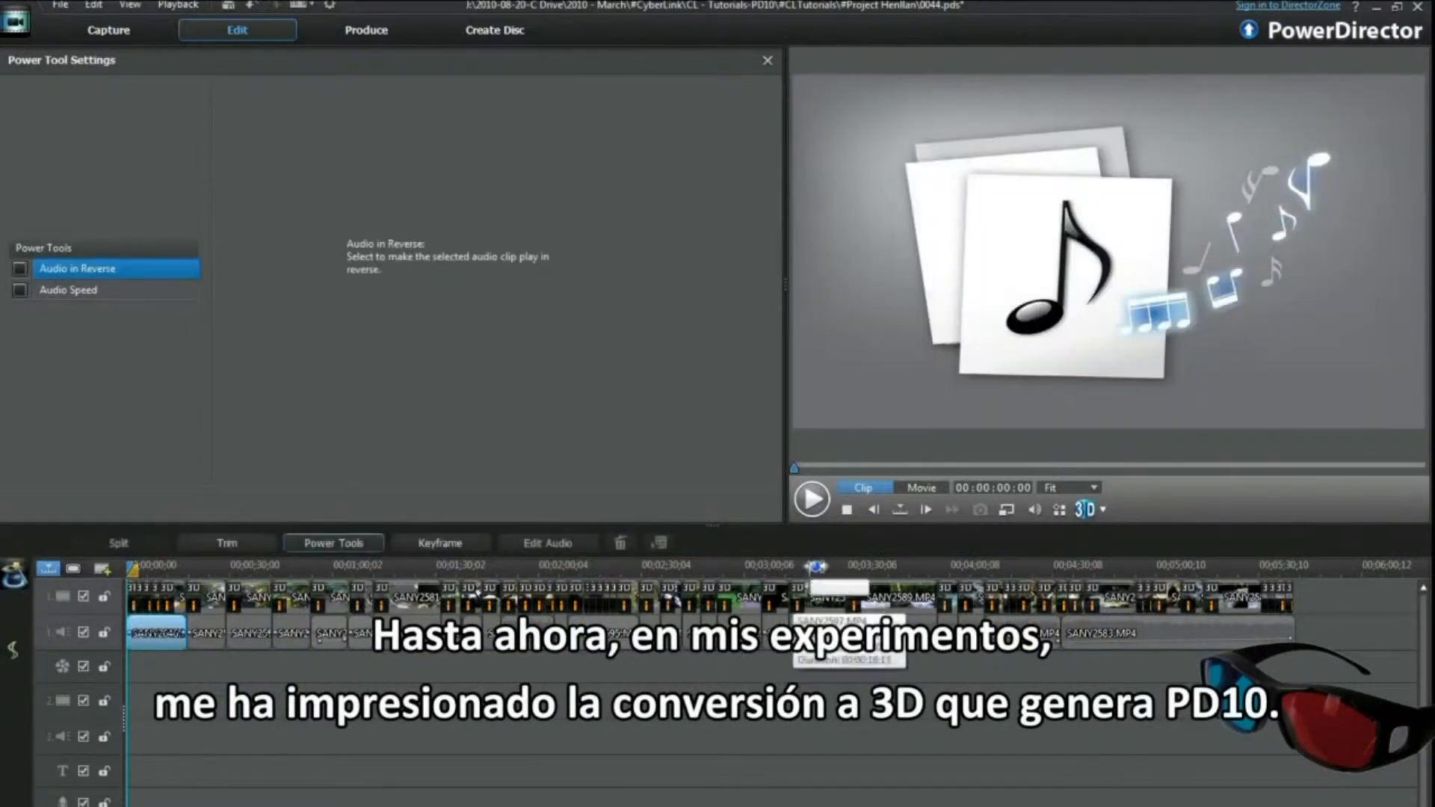
{"action": "left_click", "coordinate": [924, 488]}
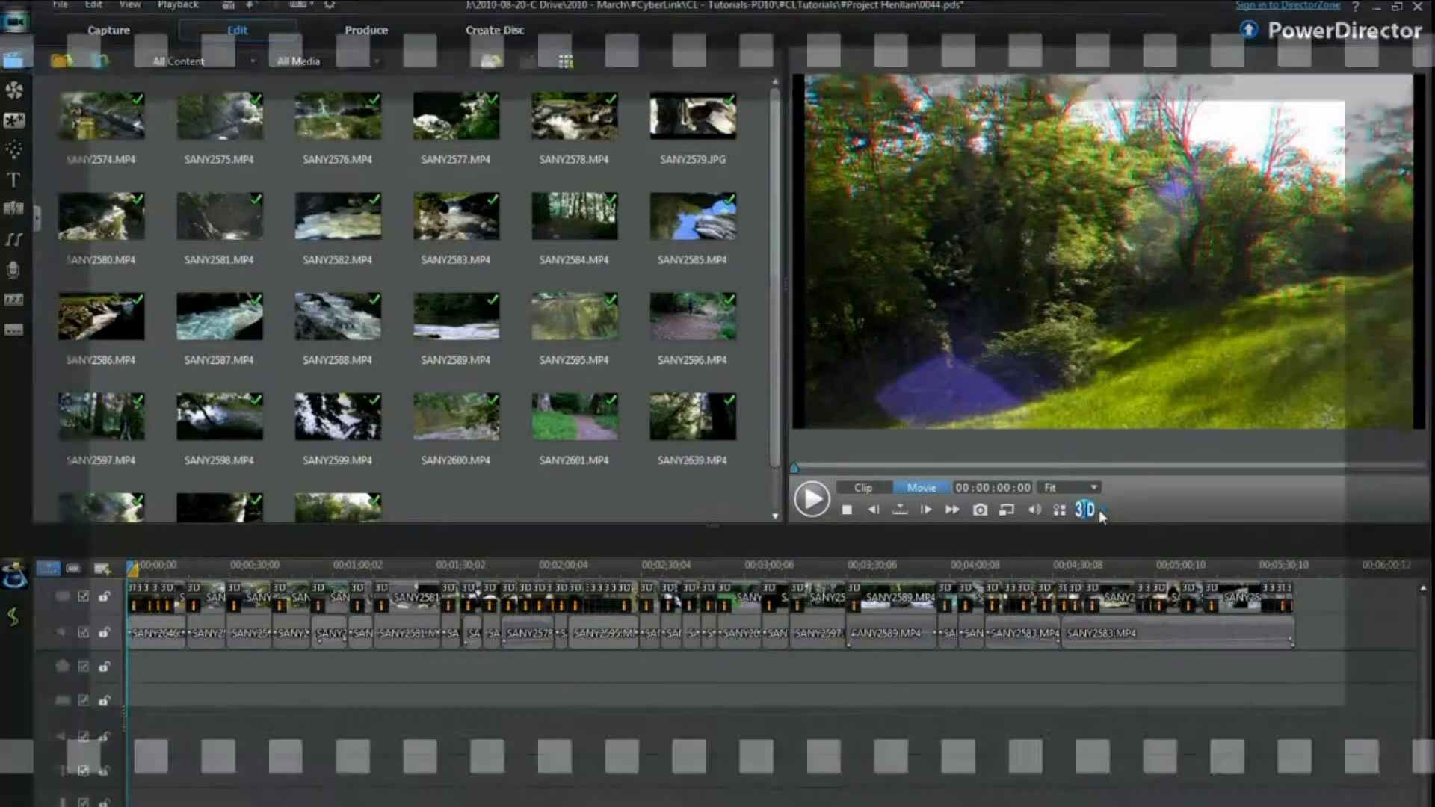
{"action": "left_click", "coordinate": [1102, 509]}
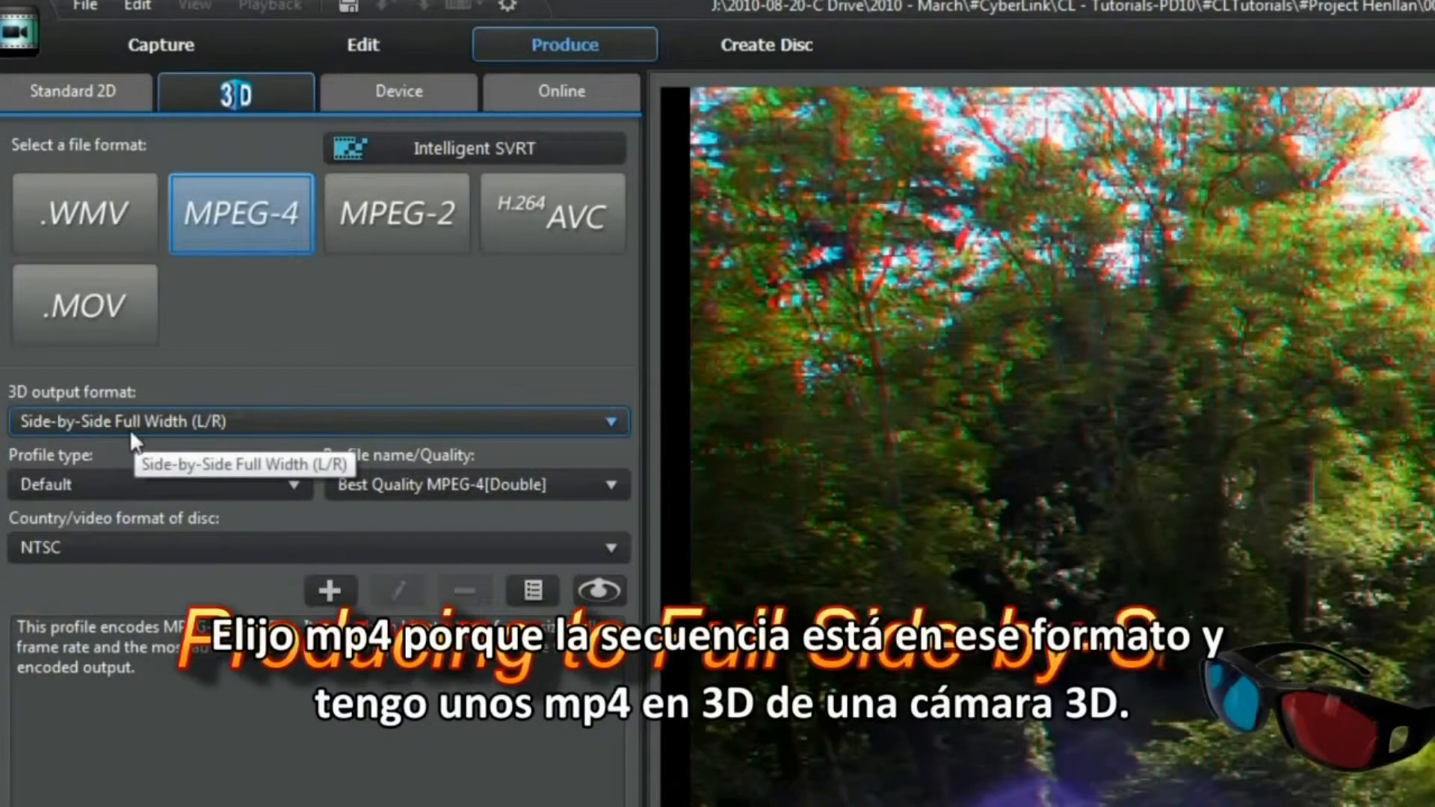
- Review the 3D output formats for MPEG-4 production and choose Side-by-Side Half Width (L/R)
{"action": "left_click", "coordinate": [613, 420]}
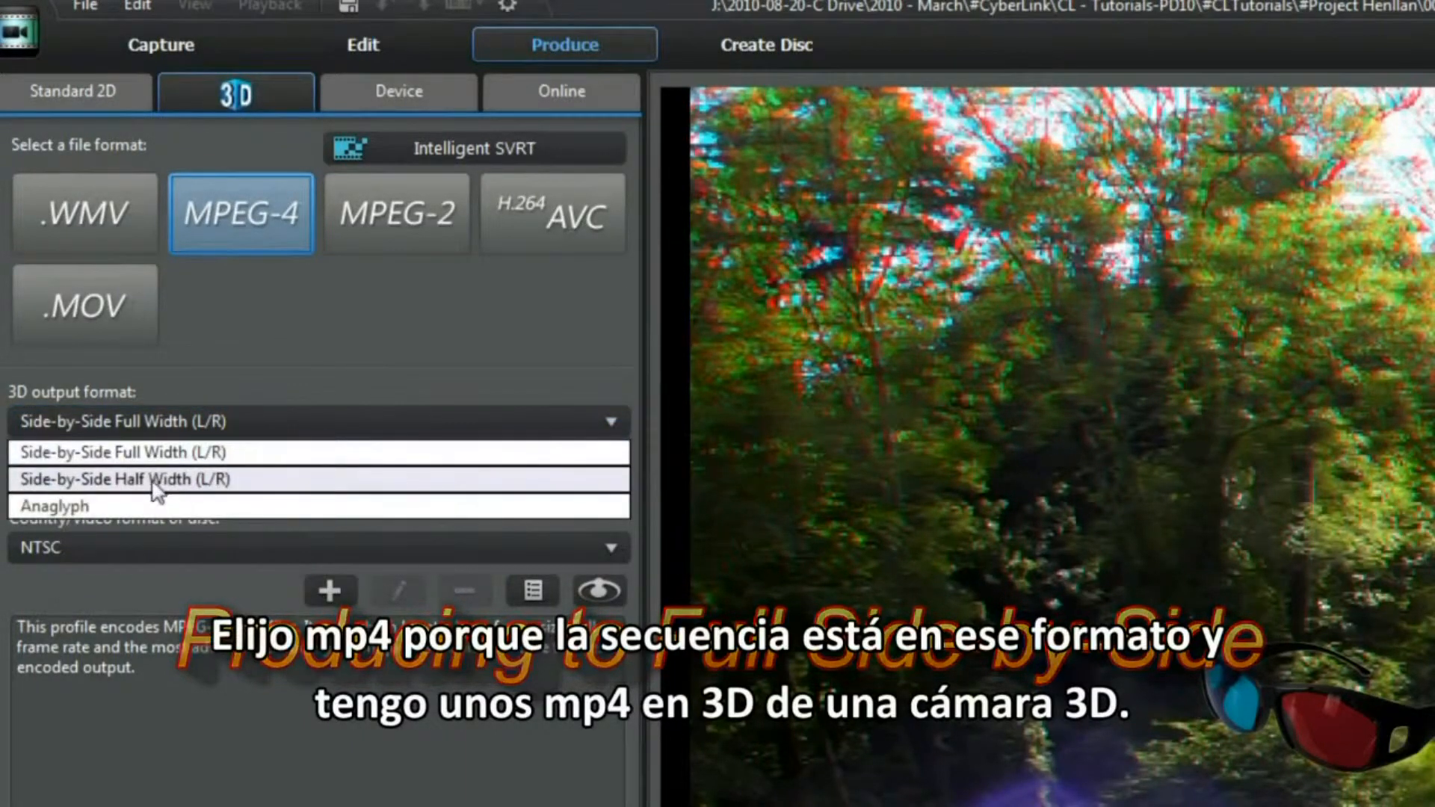
{"action": "left_click", "coordinate": [415, 296]}
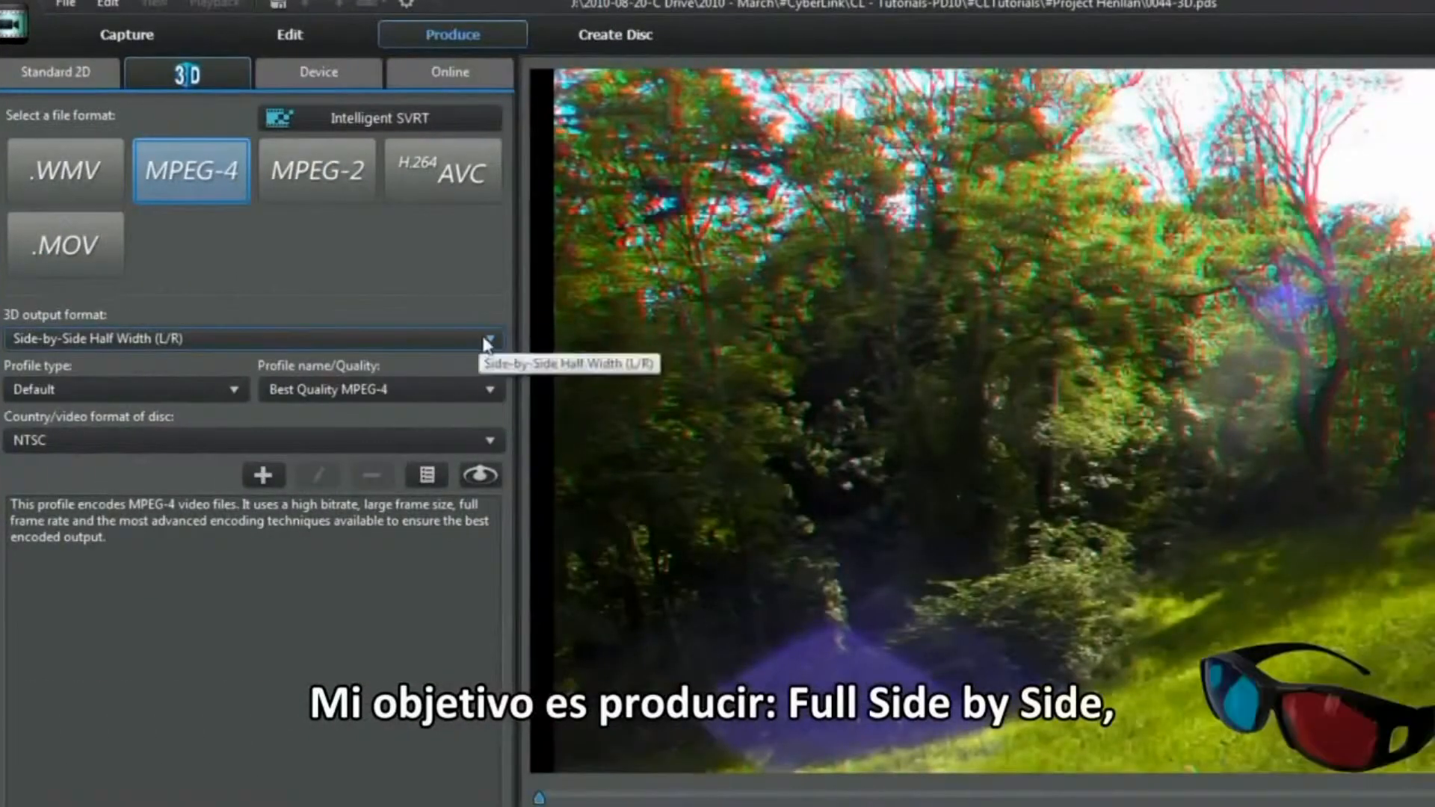
{"action": "left_click", "coordinate": [483, 338]}
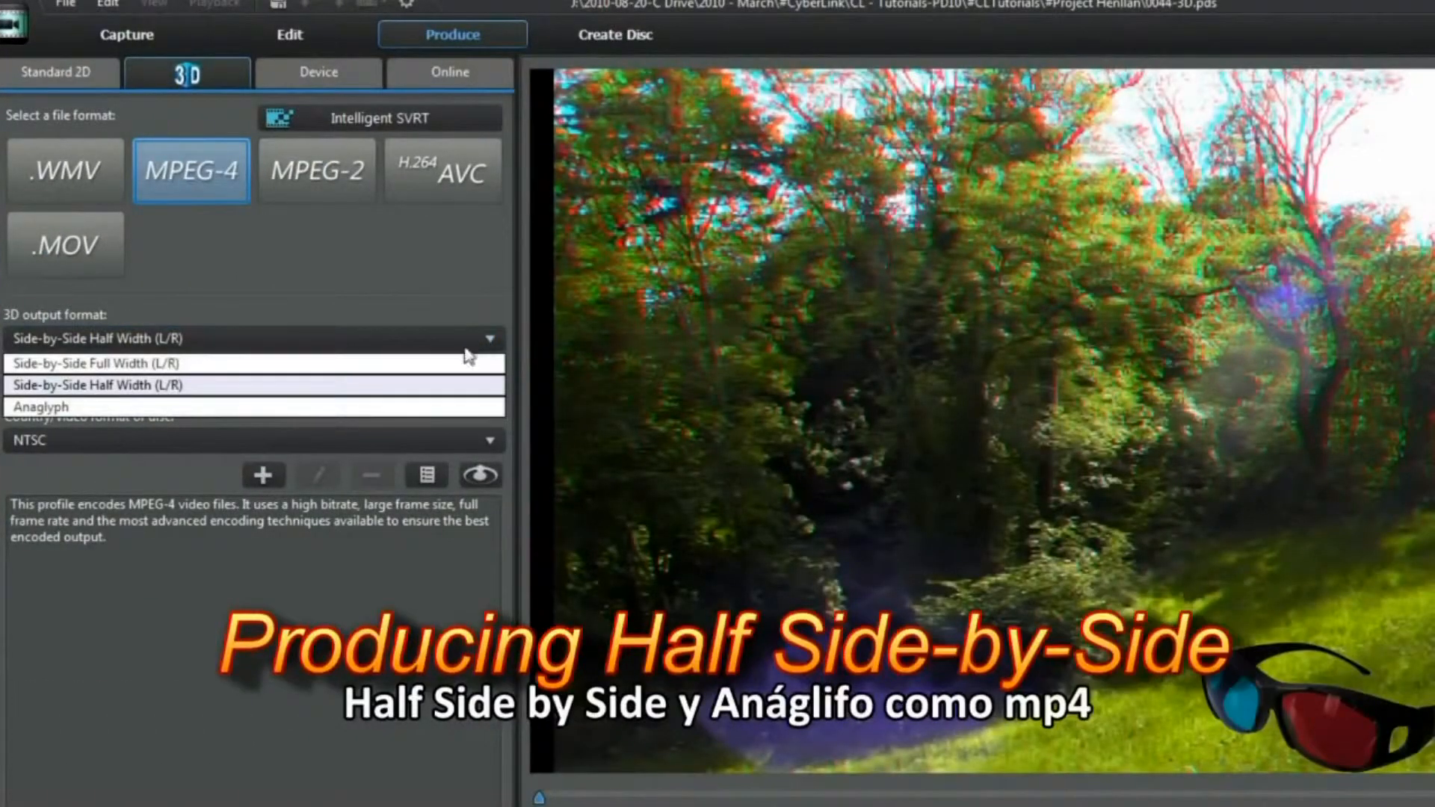
{"action": "left_click", "coordinate": [254, 385]}
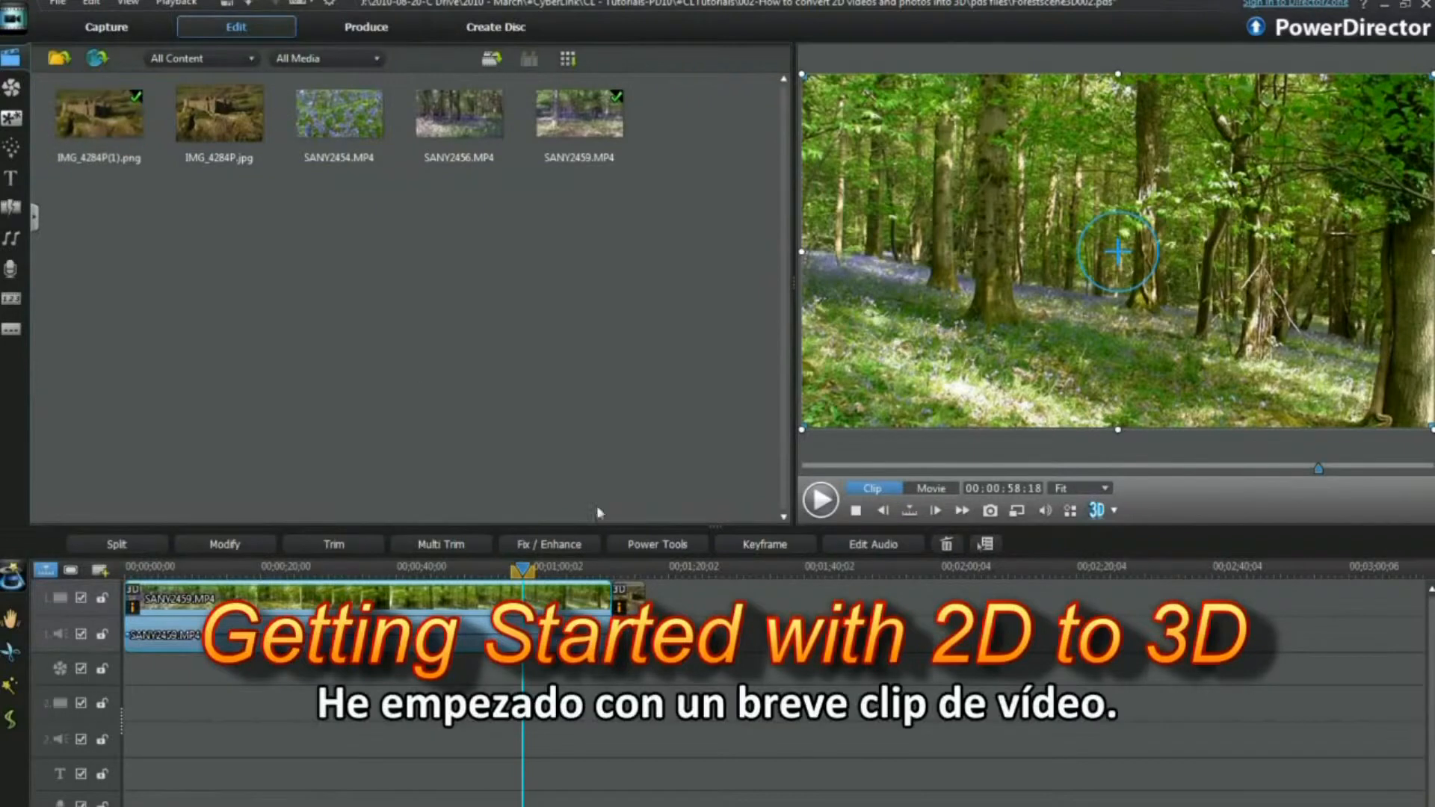
- Open the Power Tools settings for the forest clip and preview the castle photo in Anaglyph Red/Cyan
{"action": "left_click", "coordinate": [669, 552]}
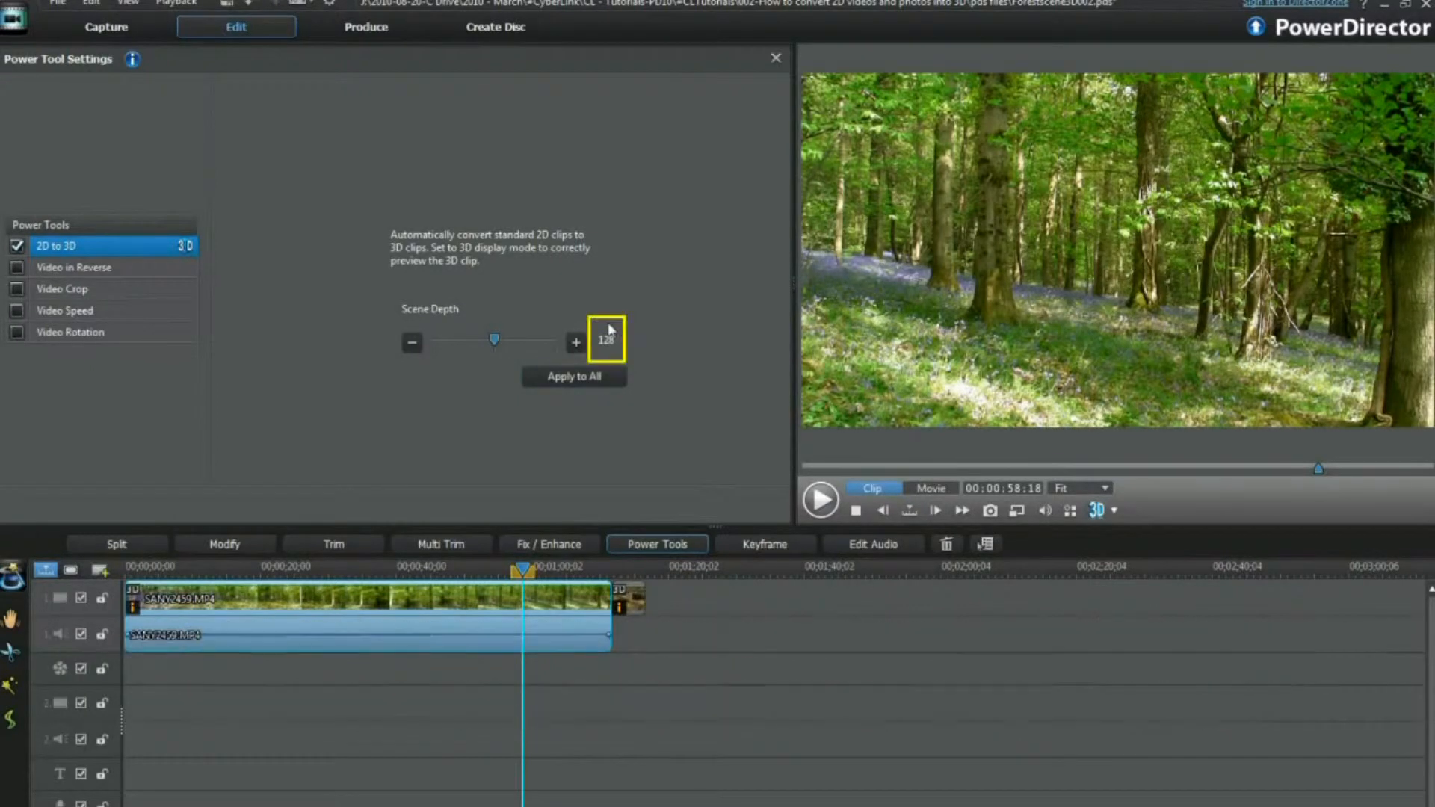
{"action": "left_click", "coordinate": [639, 606]}
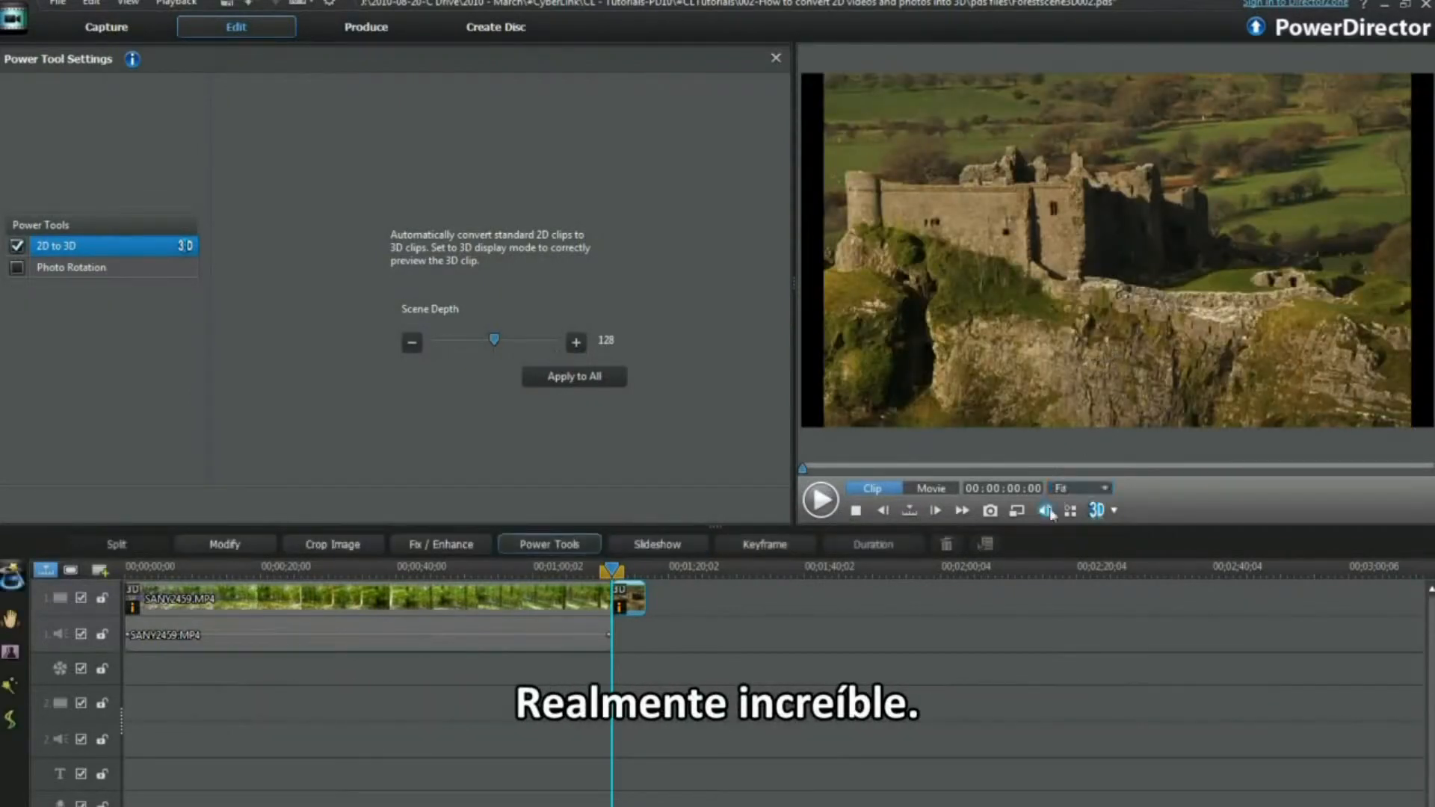
{"action": "left_click", "coordinate": [1113, 511]}
{"action": "left_click", "coordinate": [1136, 570]}
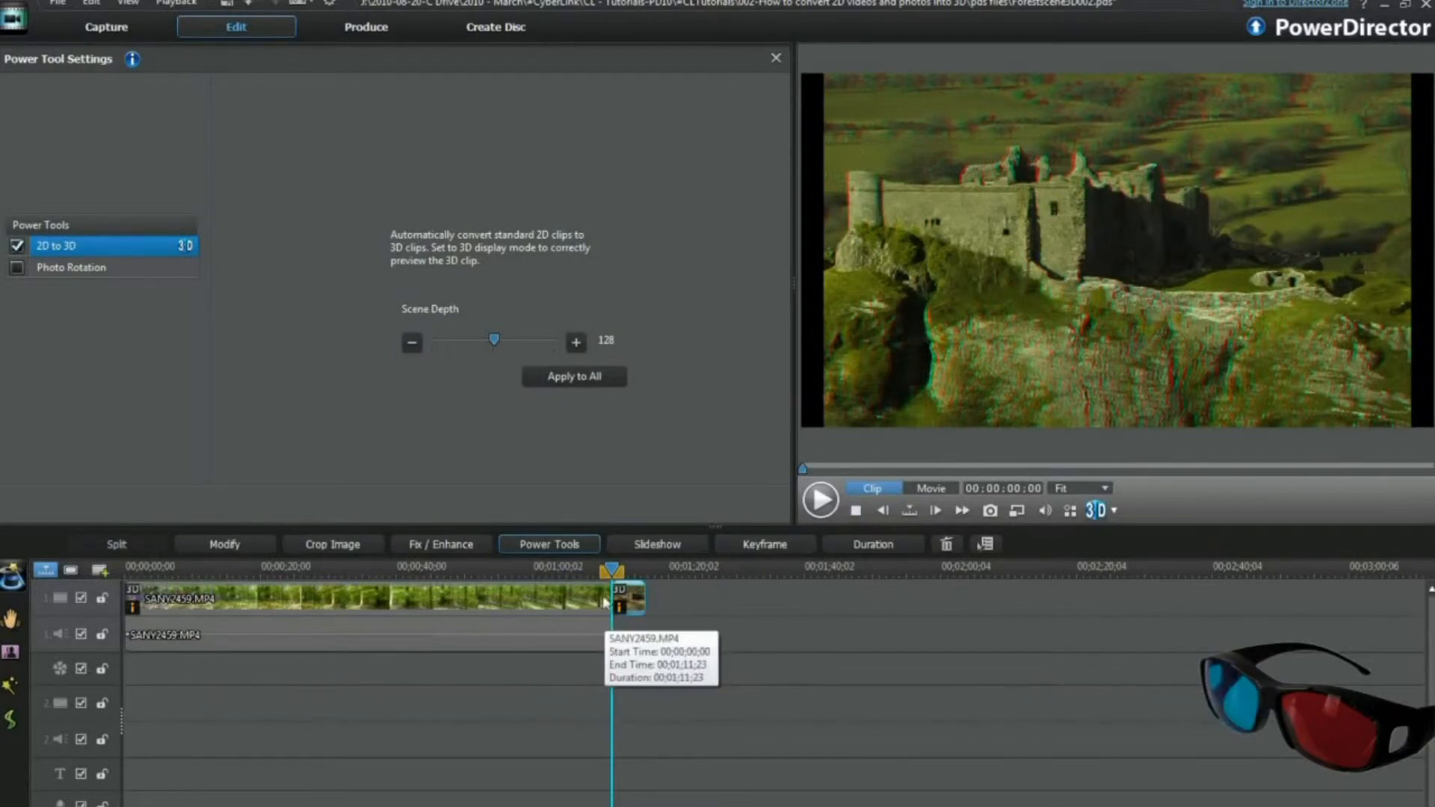
- Position the playhead at about 00:01:06:01 in SANY2459.MP4 and play the selected clip in 3D
{"action": "left_click_drag", "start_coordinate": [611, 570], "coordinate": [574, 573]}
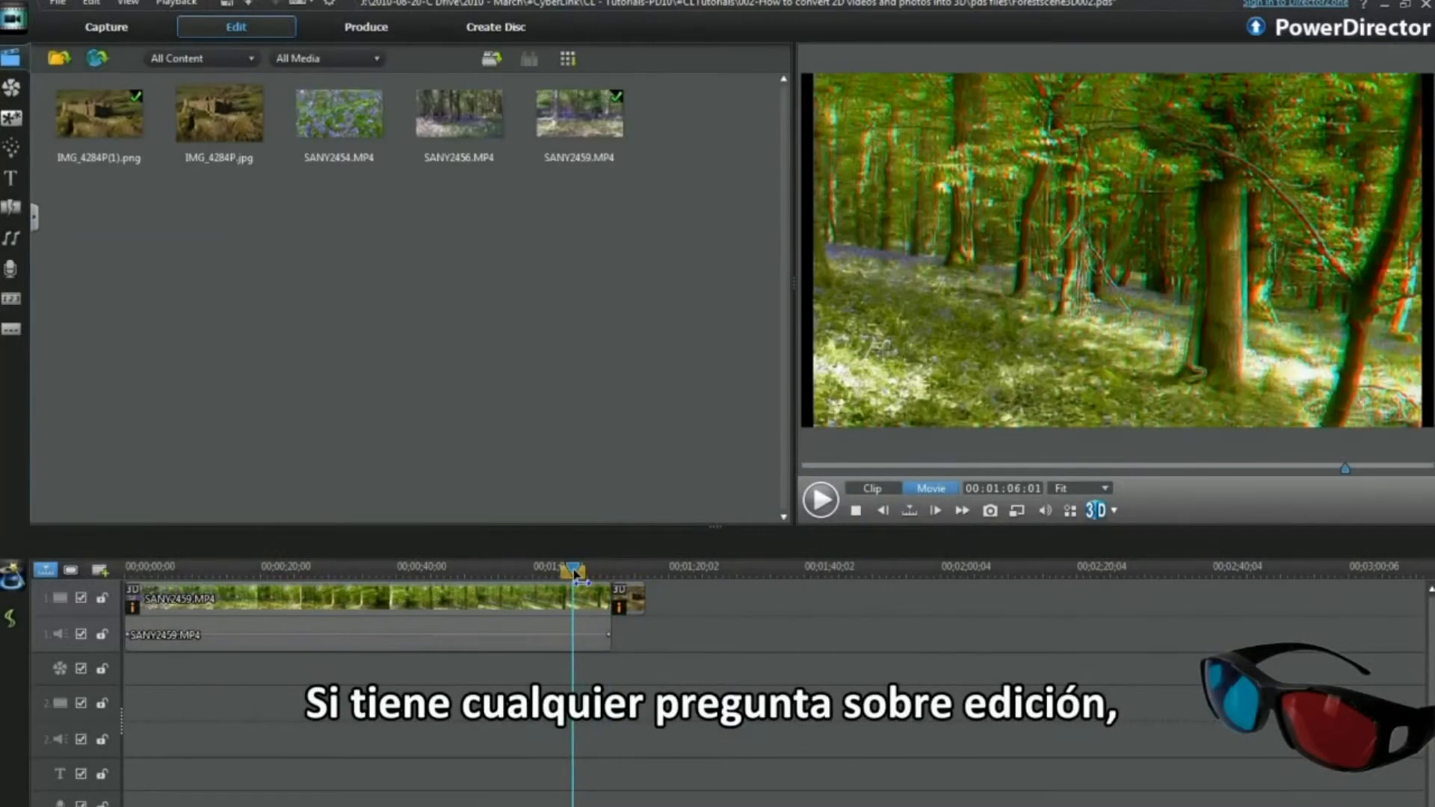
{"action": "left_click", "coordinate": [576, 598]}
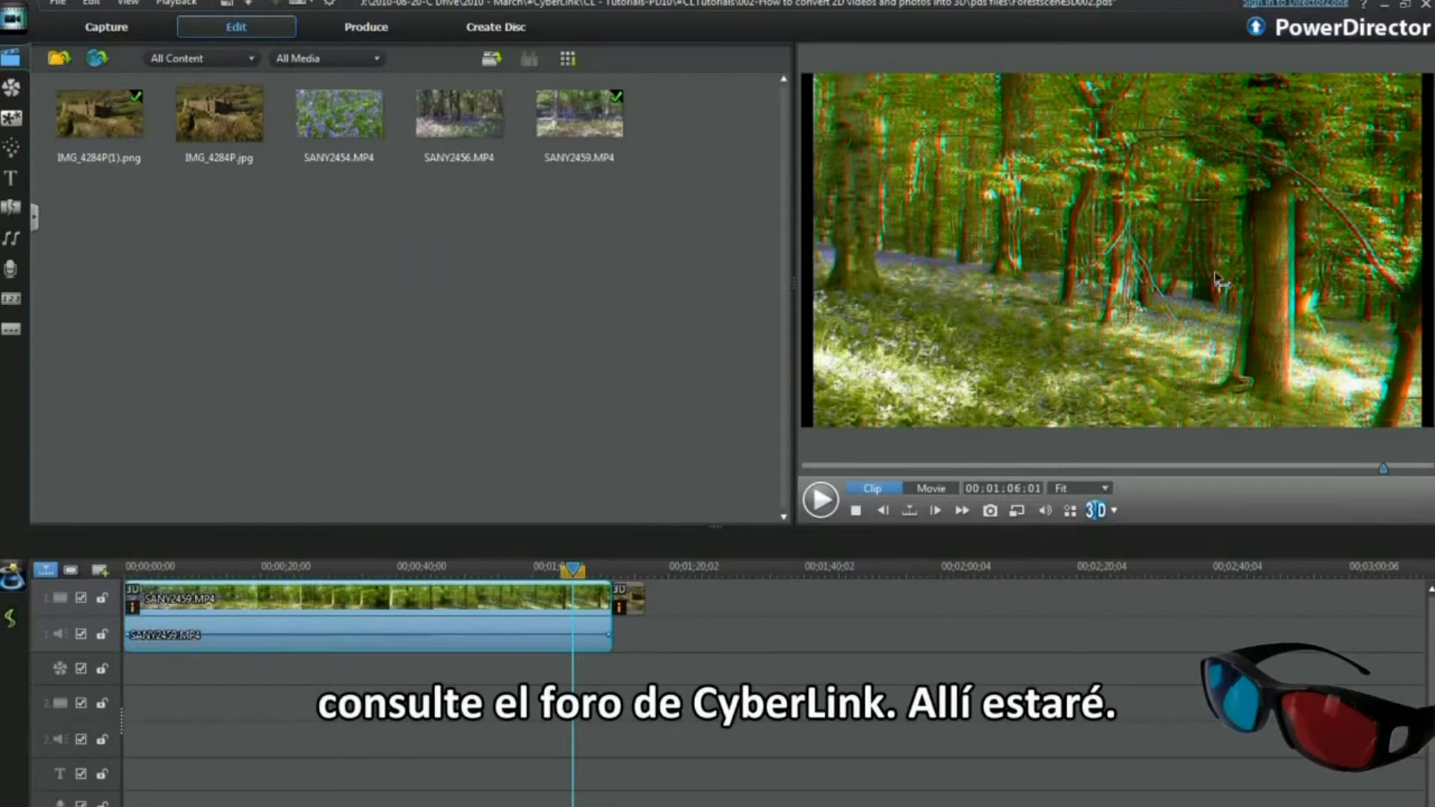
{"action": "left_click", "coordinate": [1117, 251]}
{"action": "left_click_drag", "start_coordinate": [598, 577], "coordinate": [574, 574]}
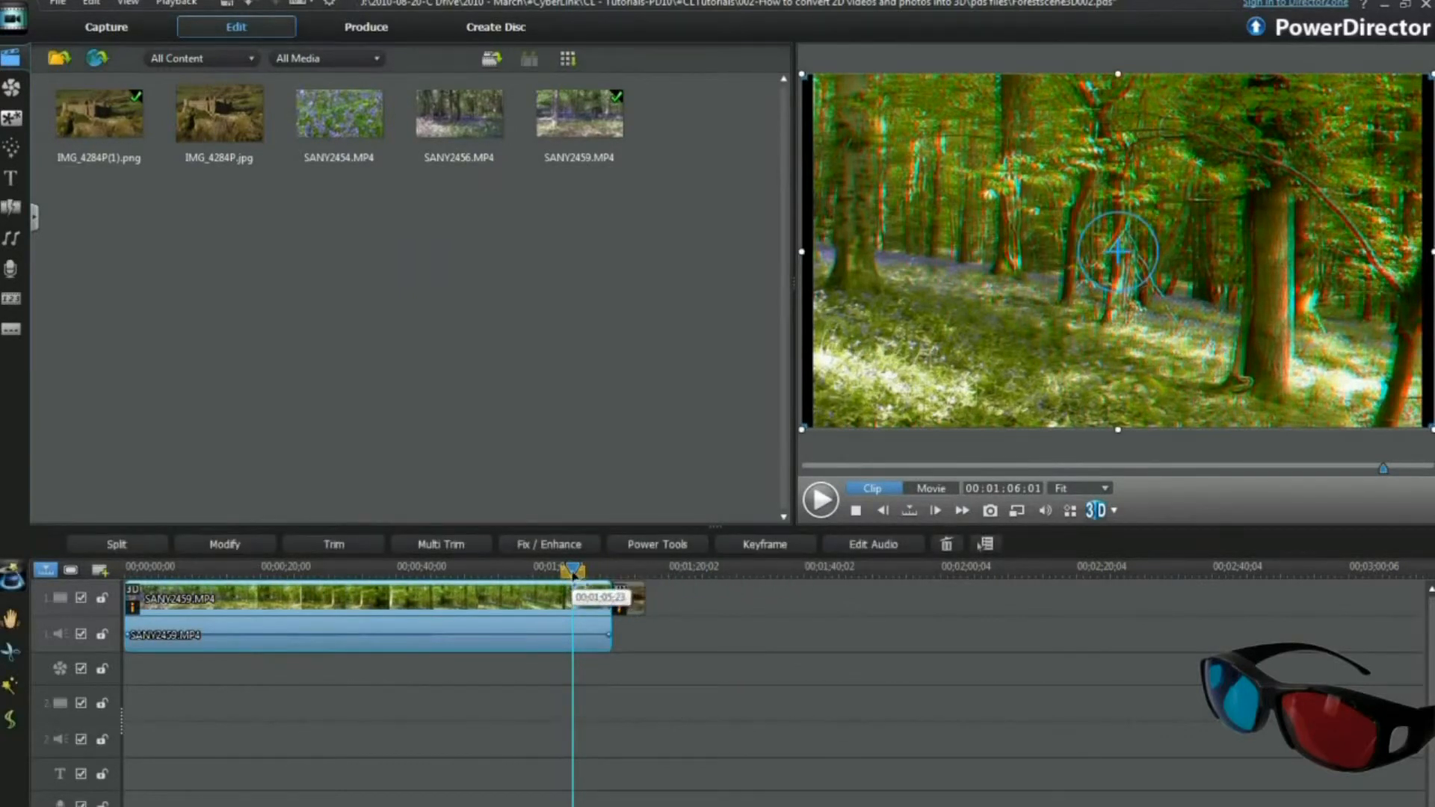
{"action": "left_click", "coordinate": [831, 507]}
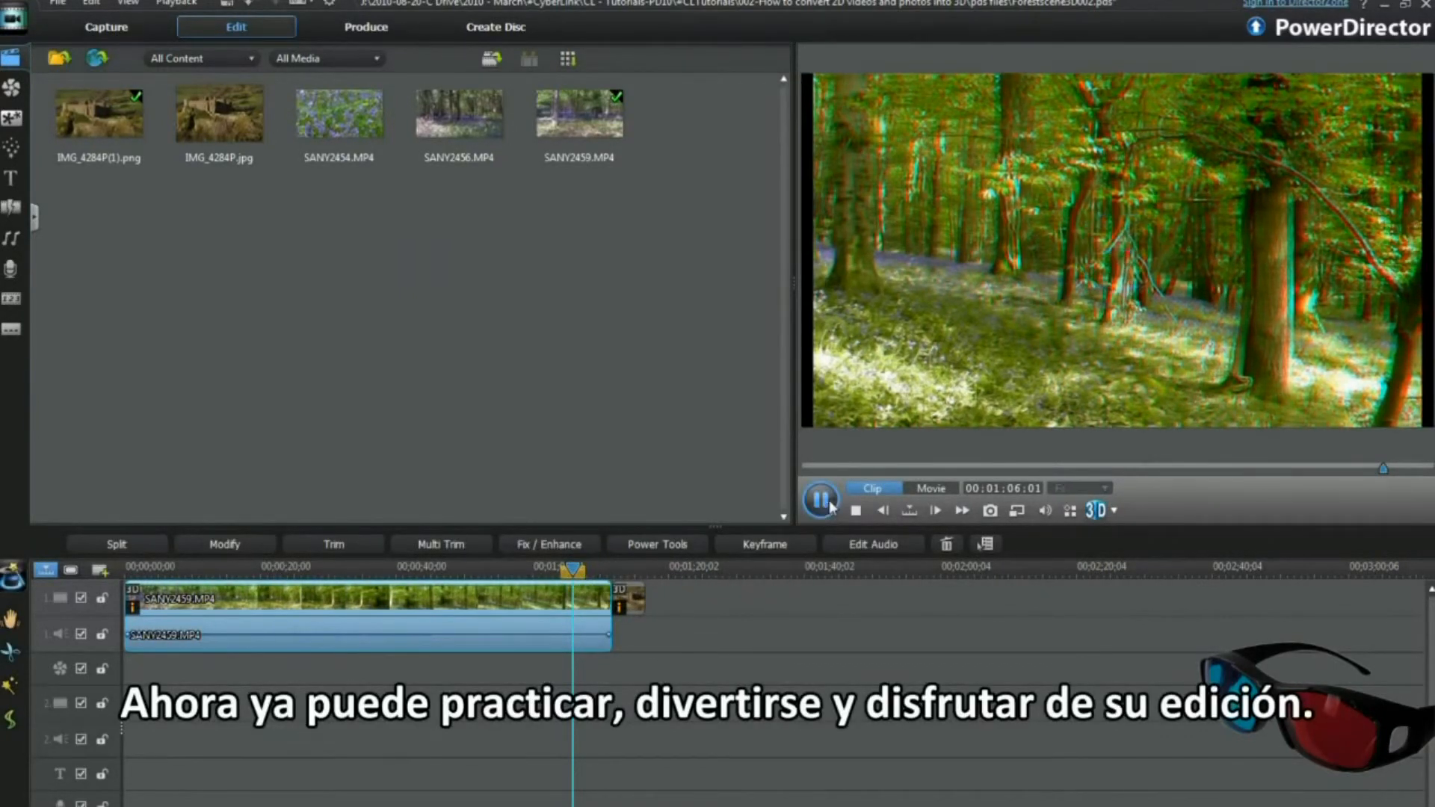